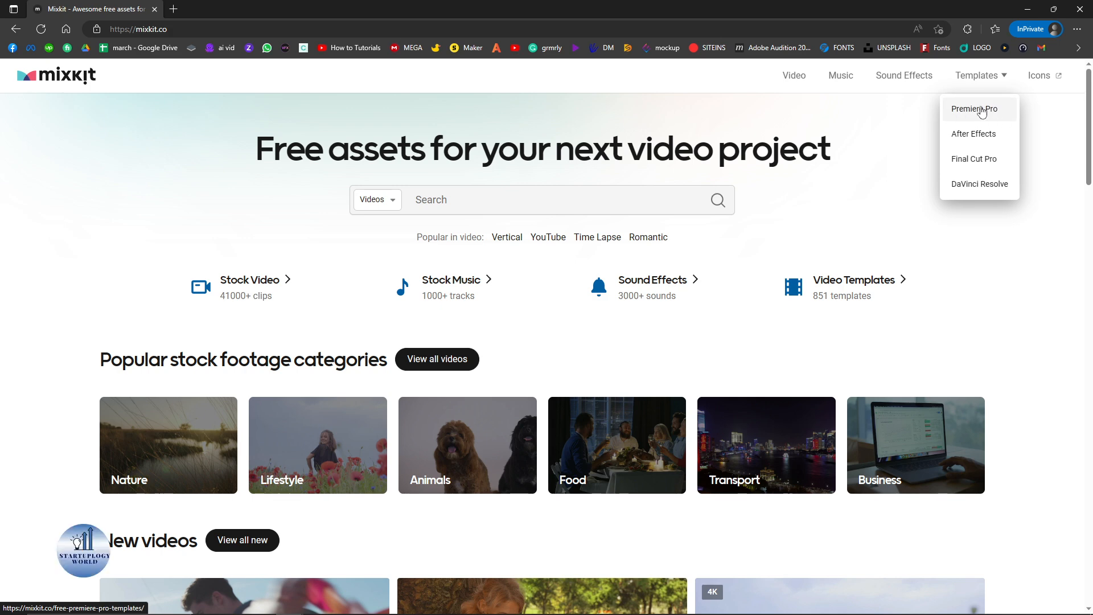
- Open Mixkit's free Premiere Pro templates page and look over the available templates
click(982, 111)
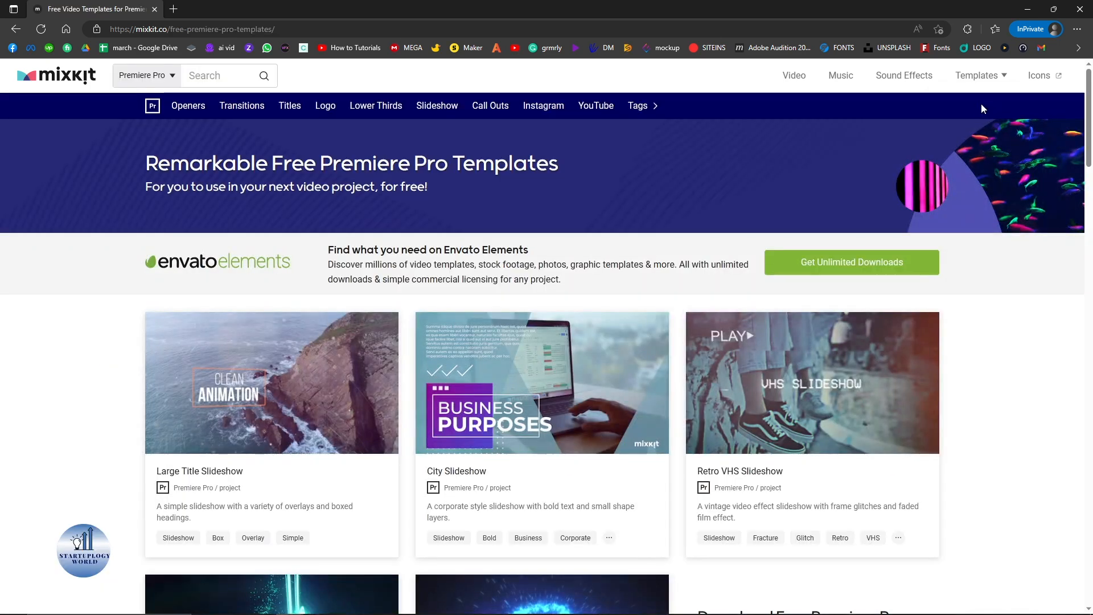
scroll(1091, 155, down, 3)
drag(1090, 155, 1092, 101)
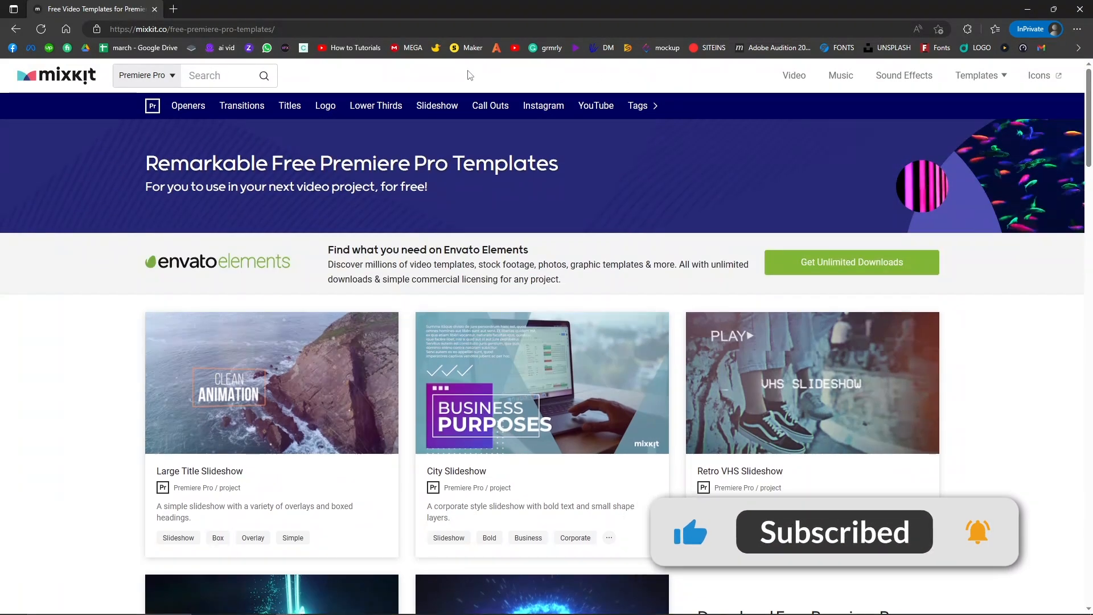
- Browse the Logo and Openers categories of the Premiere Pro templates
click(328, 119)
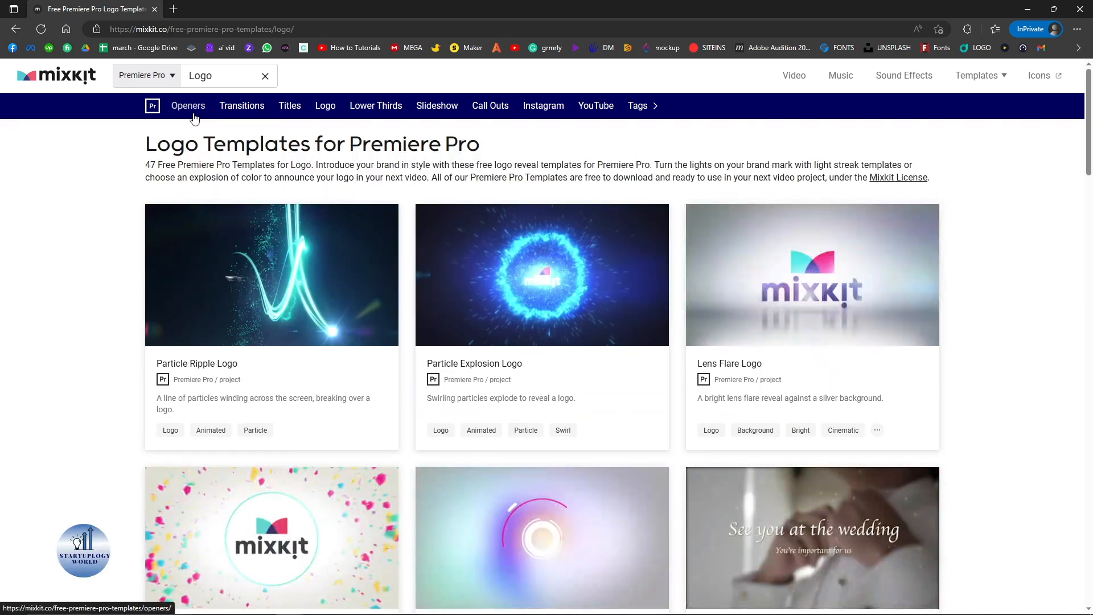
click(192, 117)
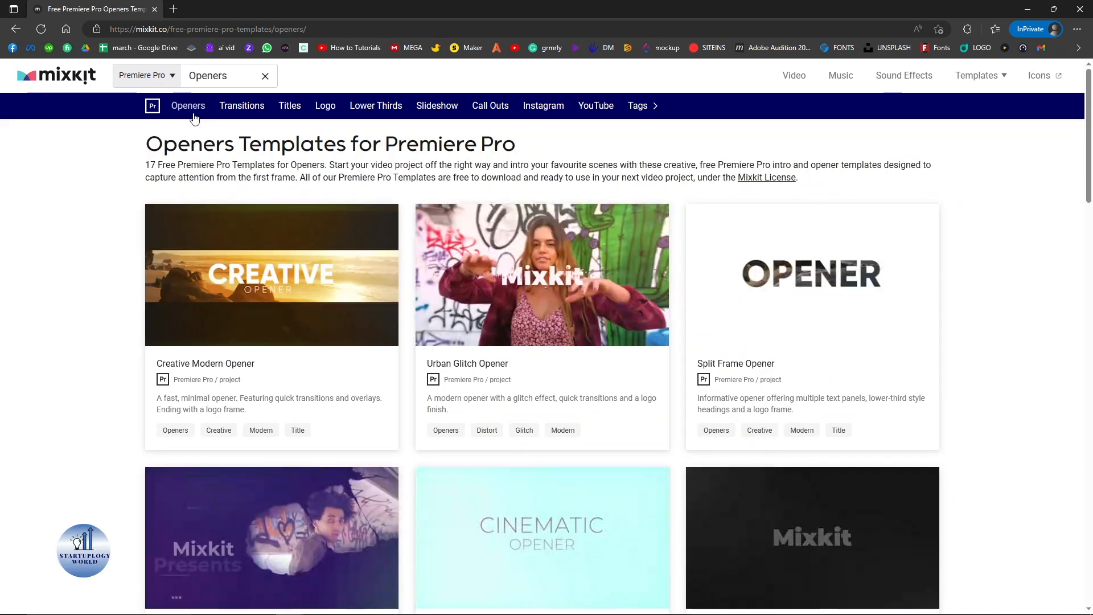
click(322, 116)
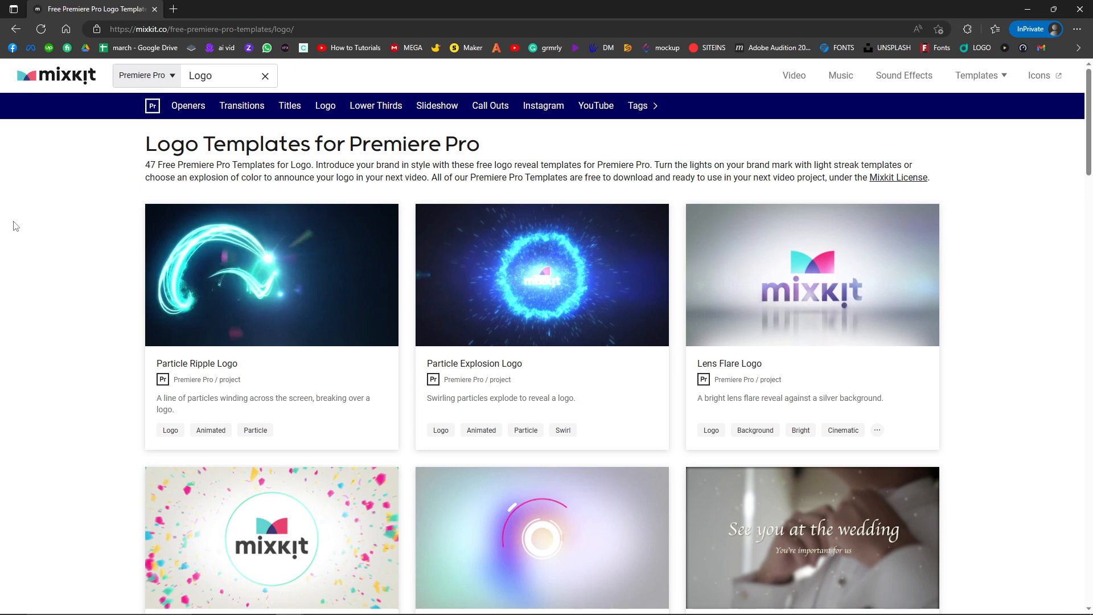
click(185, 106)
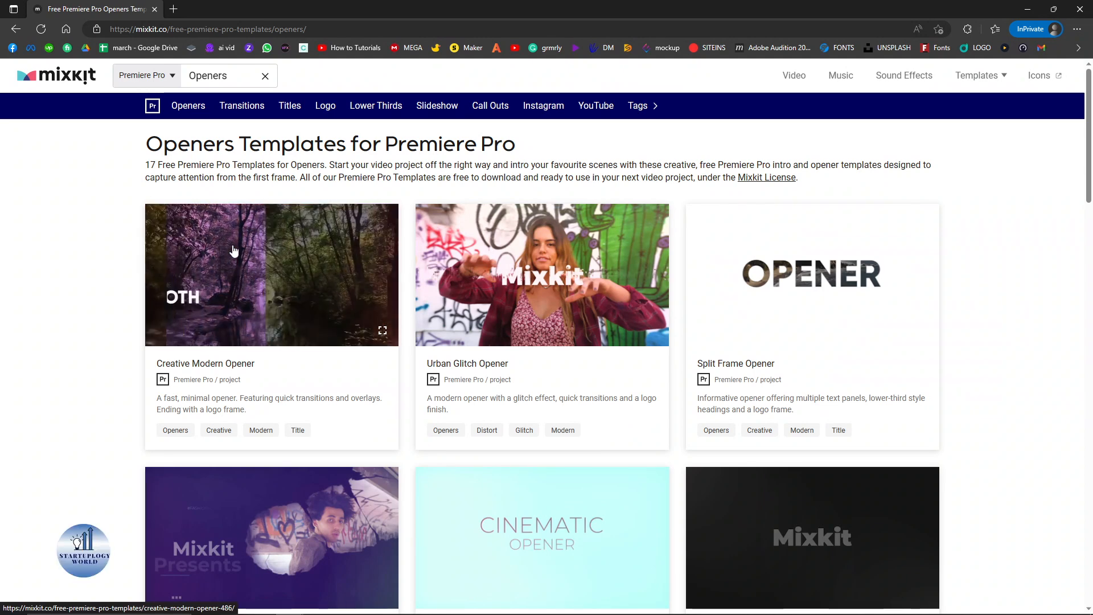
- Open the Particle Explosion Logo template from the Logo category and download the free template
click(326, 106)
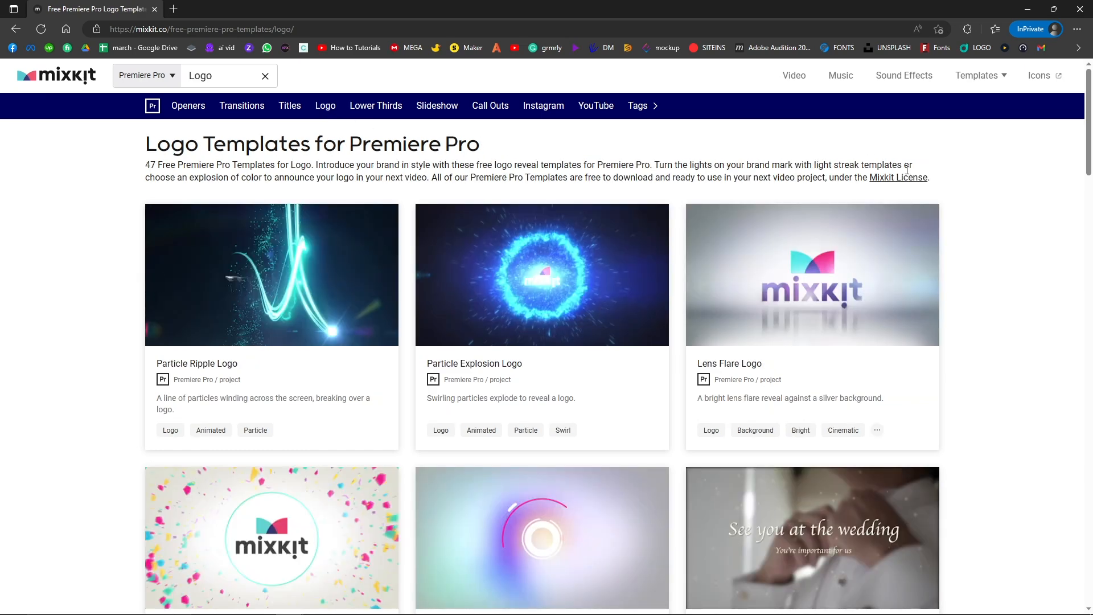
drag(1090, 144, 503, 315)
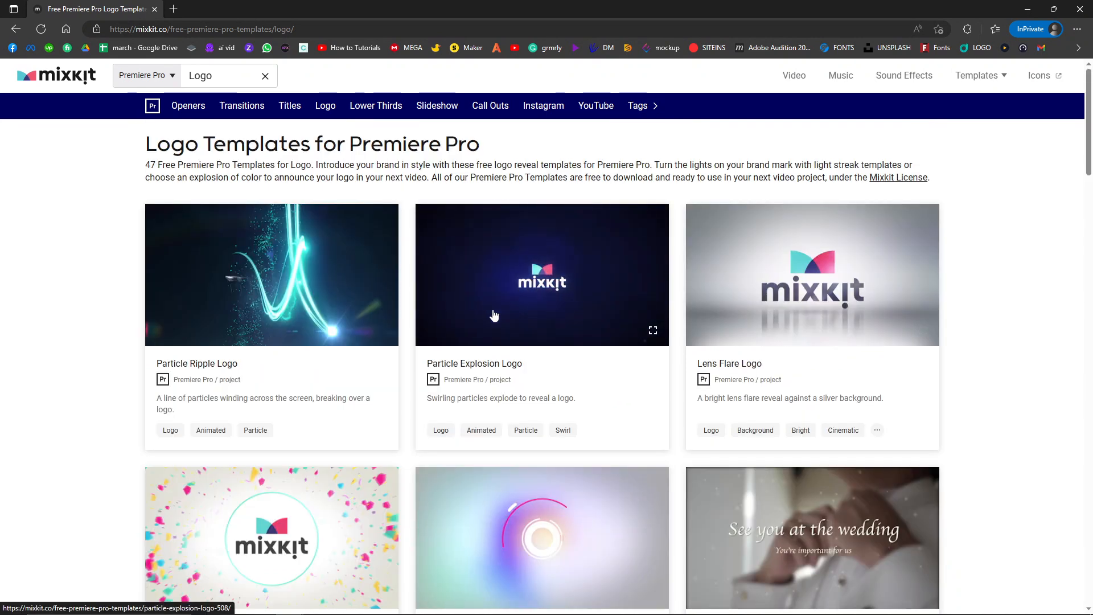
click(502, 274)
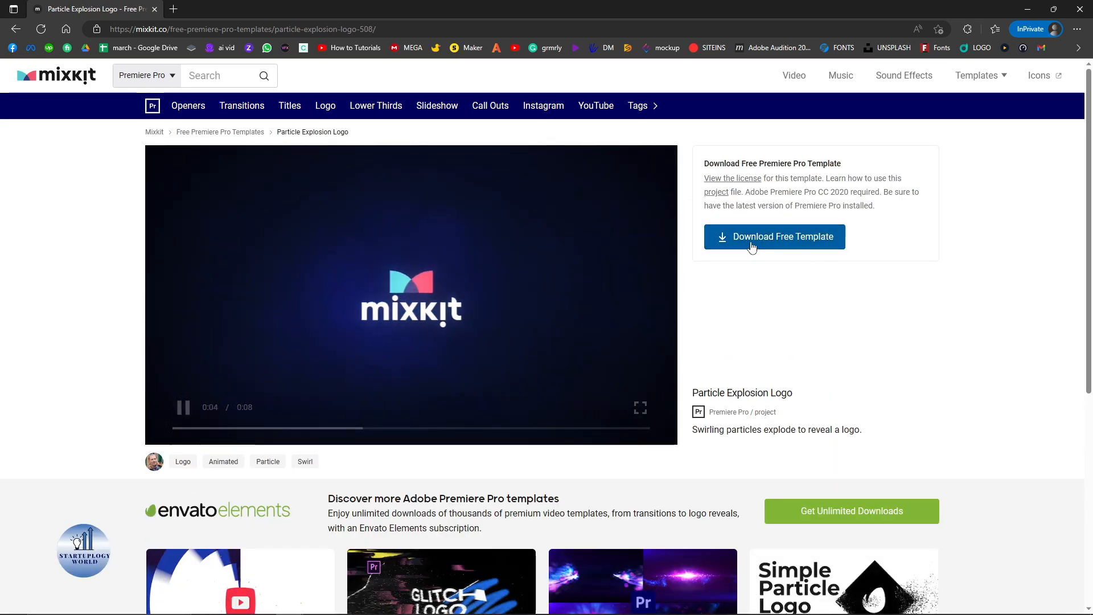
click(751, 246)
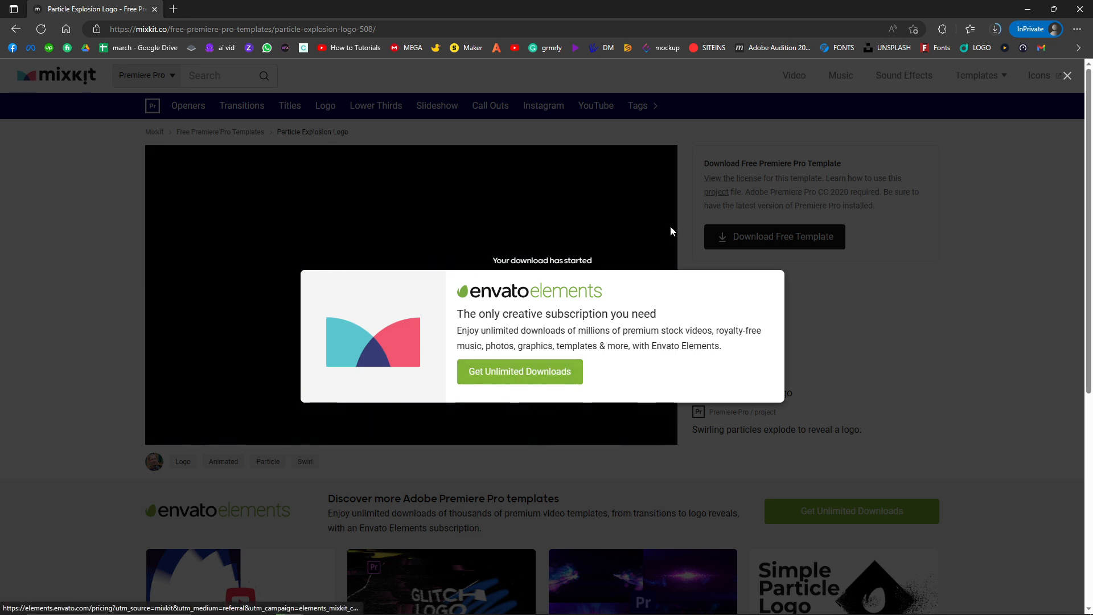
- Locate mixkit-particle-explosion-logo-508.zip in the Downloads folder and extract it there
click(995, 29)
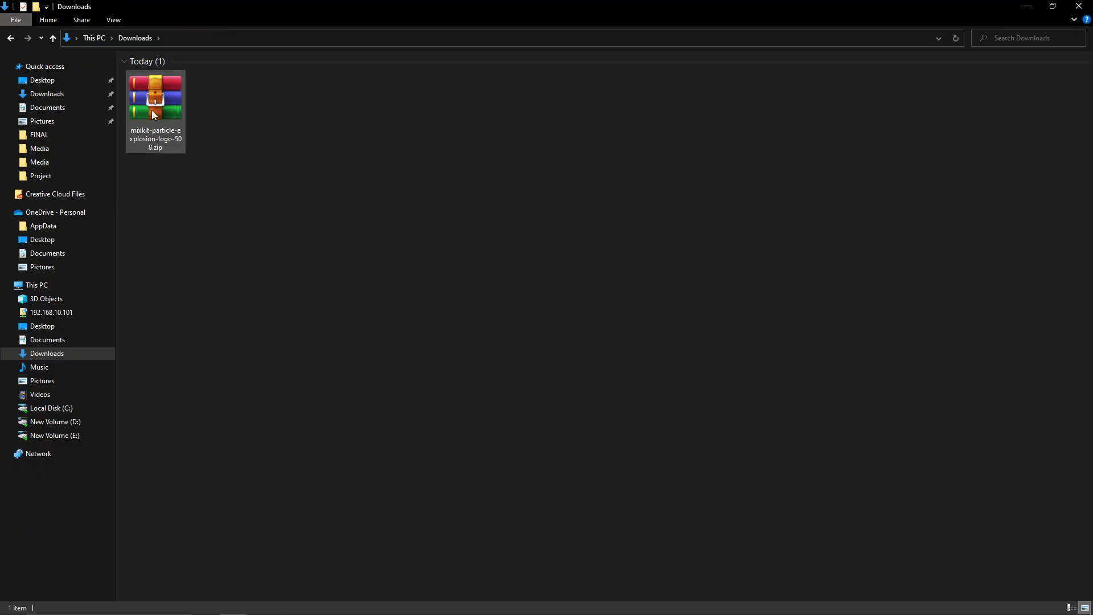
right_click(149, 111)
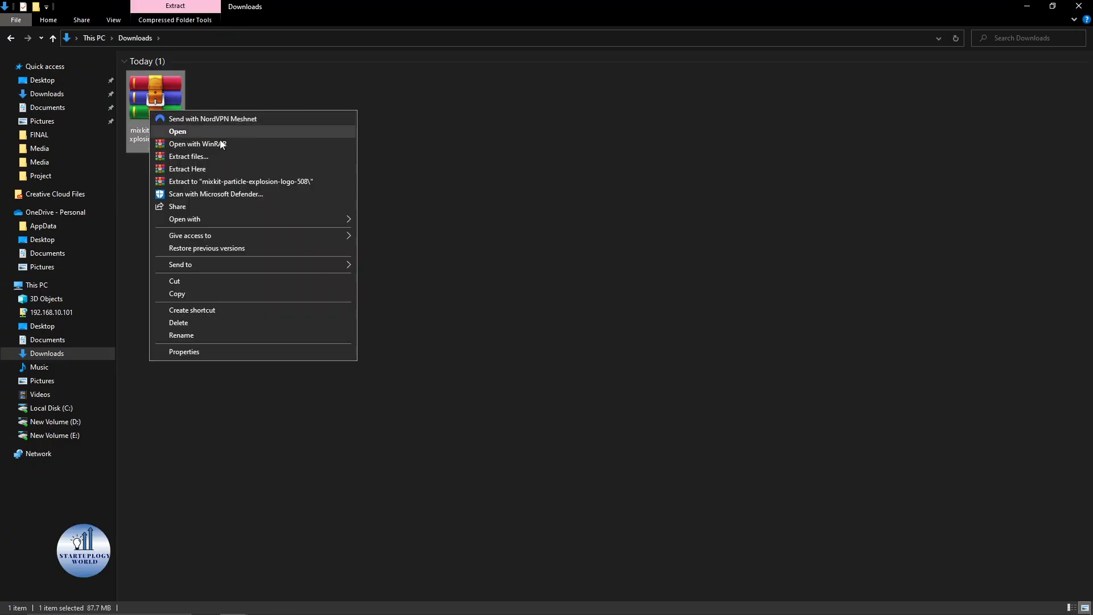
click(223, 168)
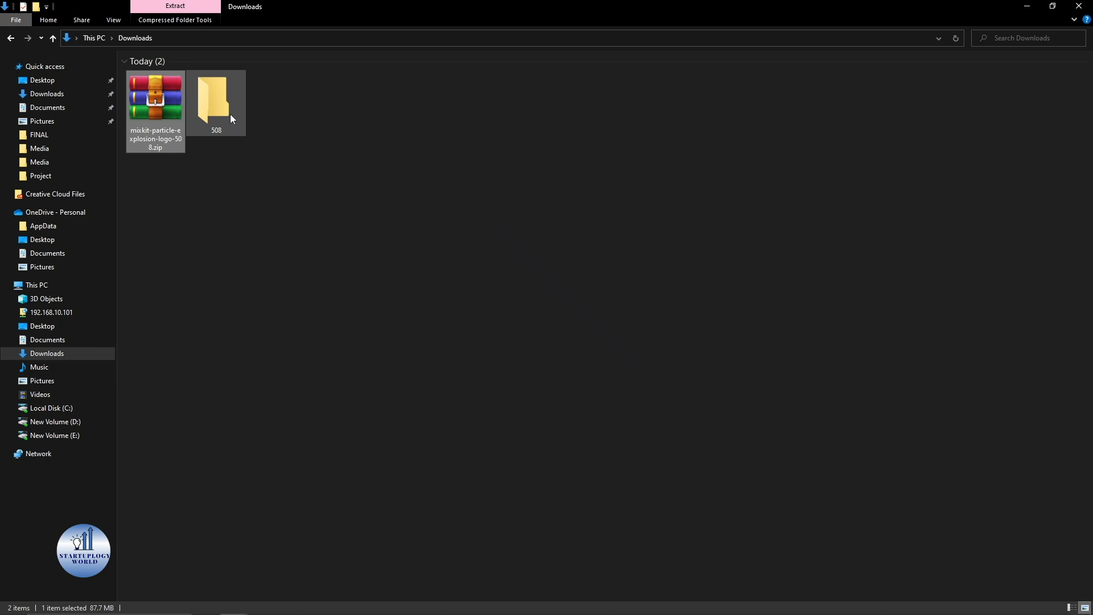
- Open Particle Burst Logo.prproj from the extracted 508 folder in Premiere Pro and convert it as Particle Burst Logo_1
click(230, 113)
double_click(230, 114)
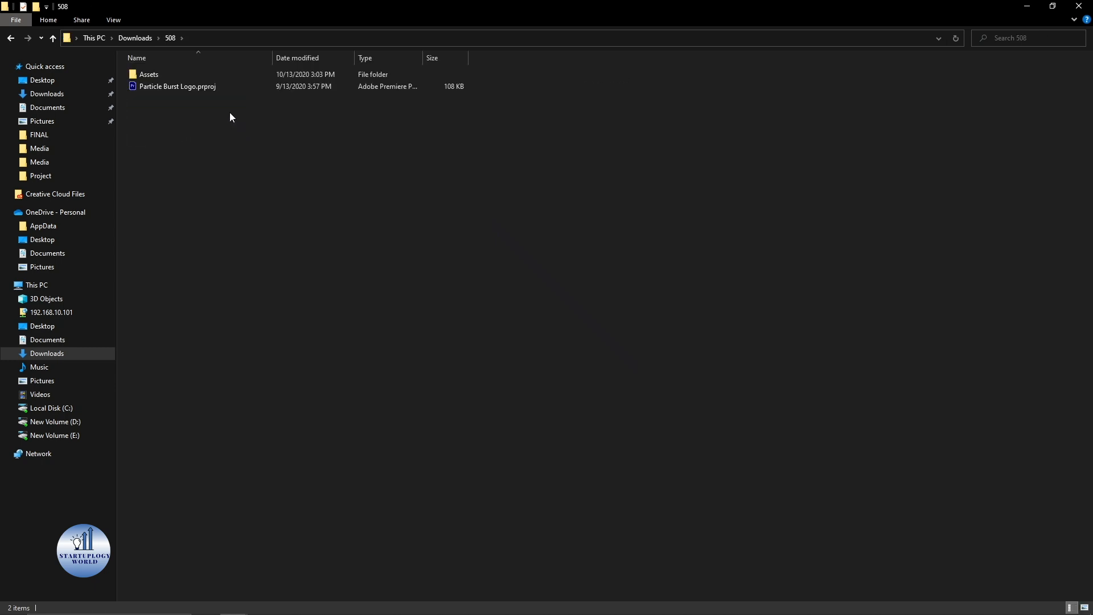
double_click(168, 87)
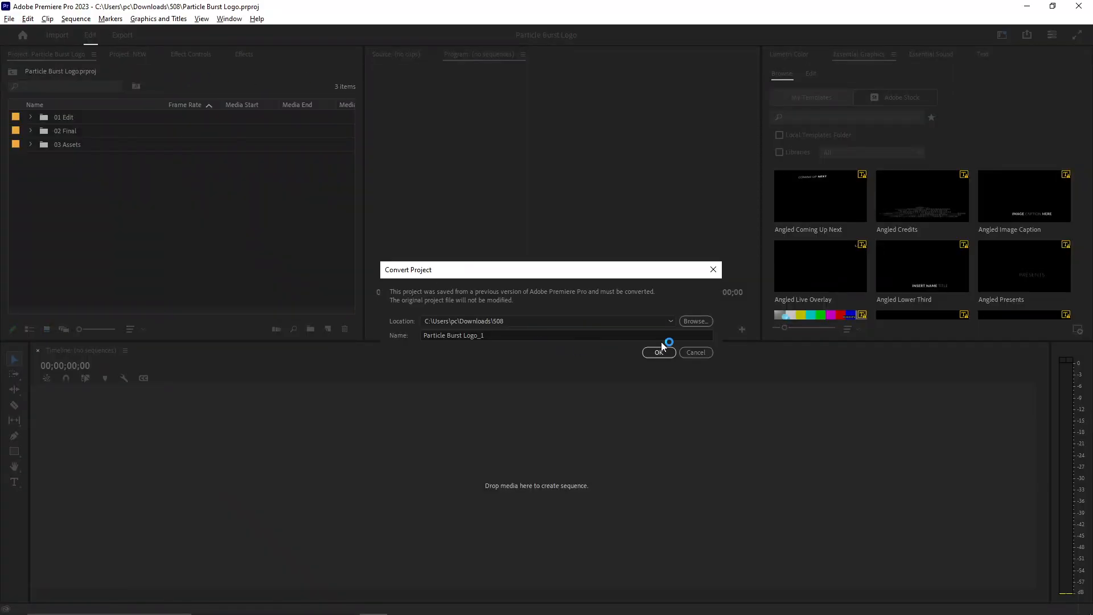
click(659, 342)
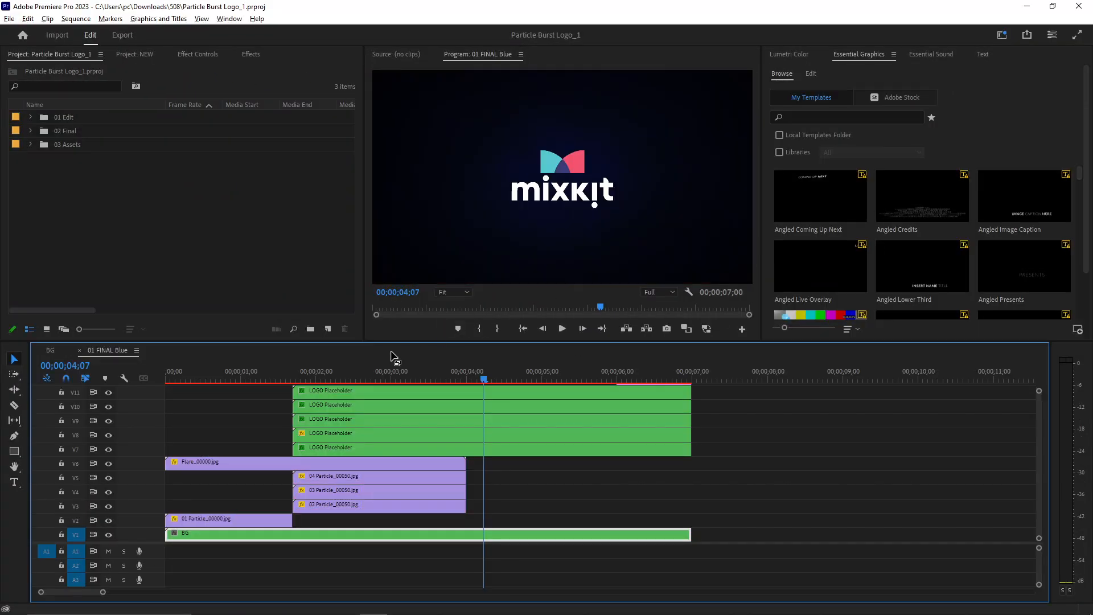
- Play the 01 FINAL Blue sequence from the start to preview the logo animation
drag(258, 387, 157, 380)
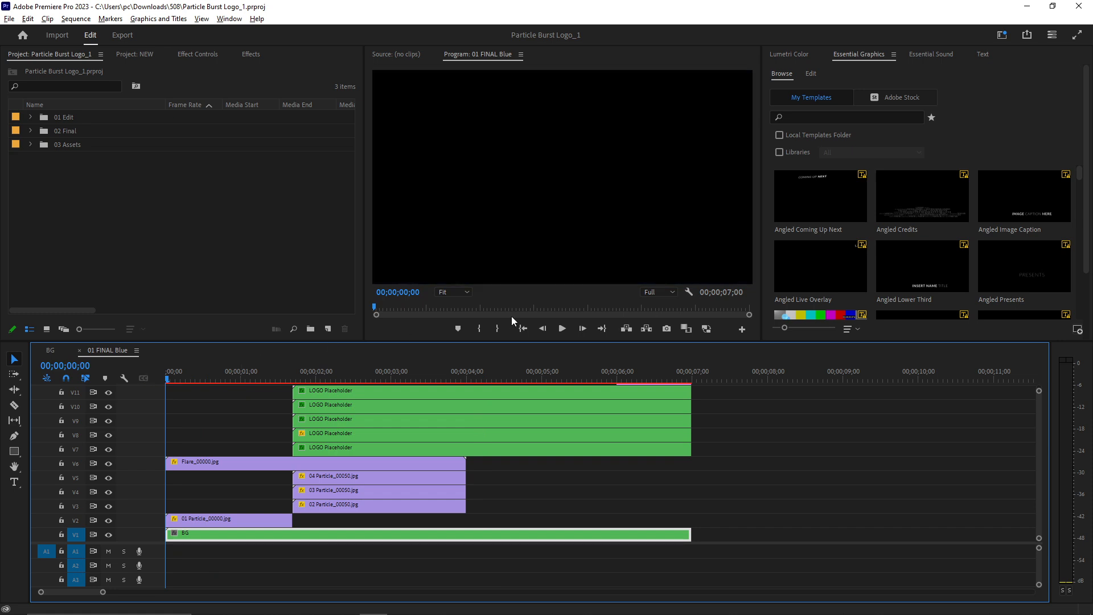
click(562, 328)
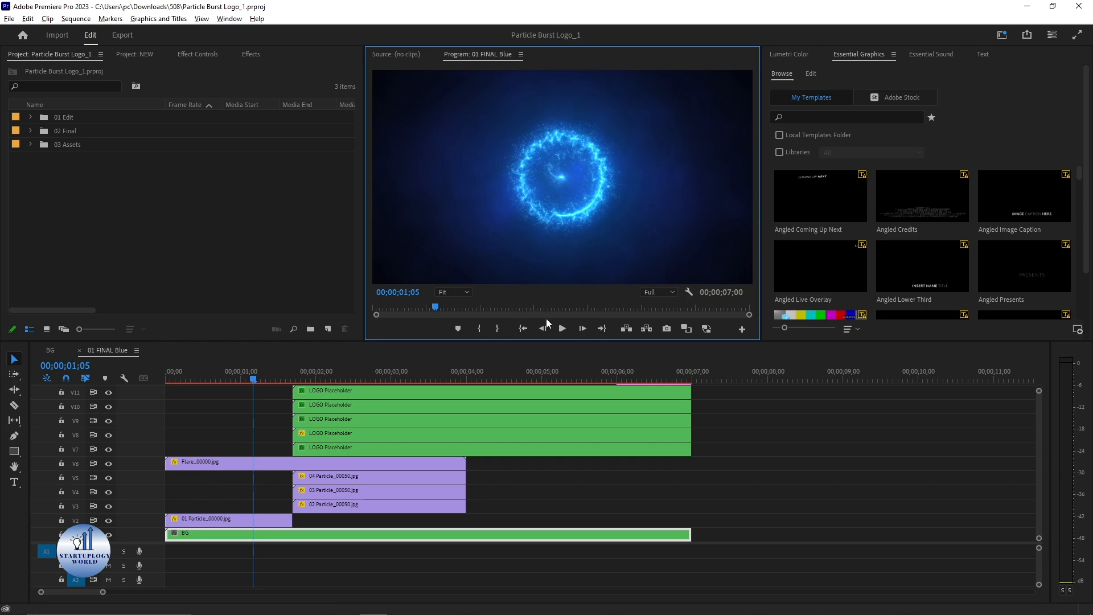
click(562, 329)
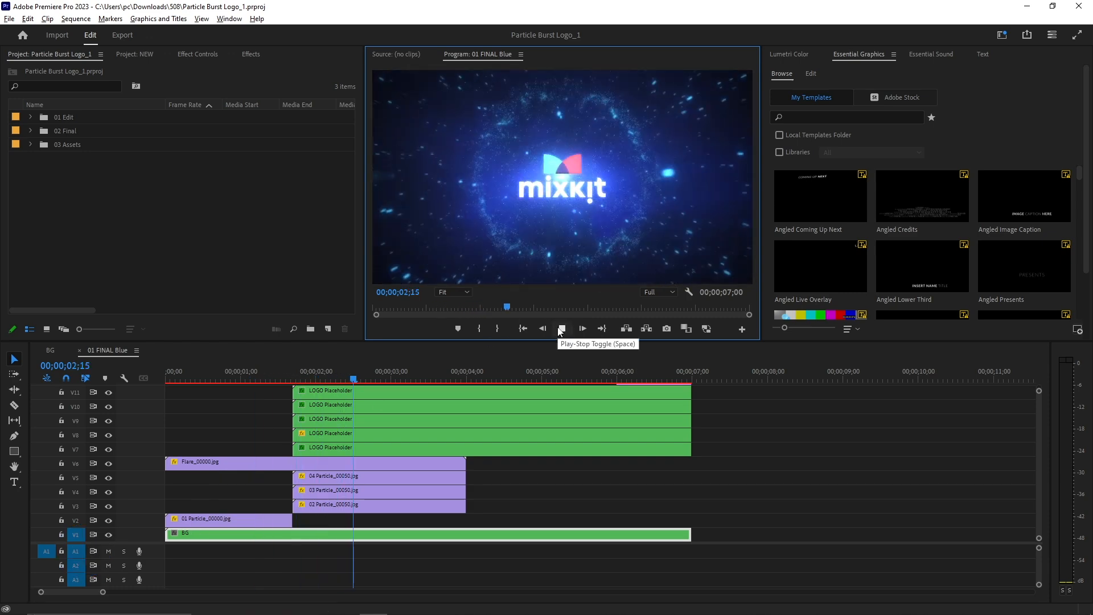
click(562, 329)
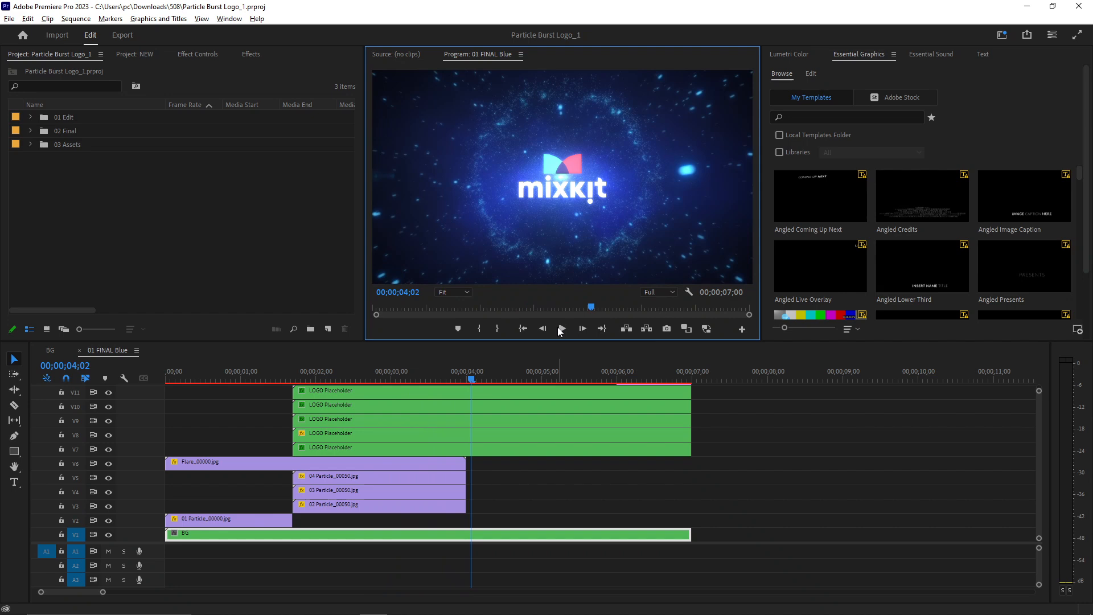
- Open the nested LOGO Placeholder sequence from track V8 and delete the Mixkit card image on V1
click(563, 477)
click(489, 450)
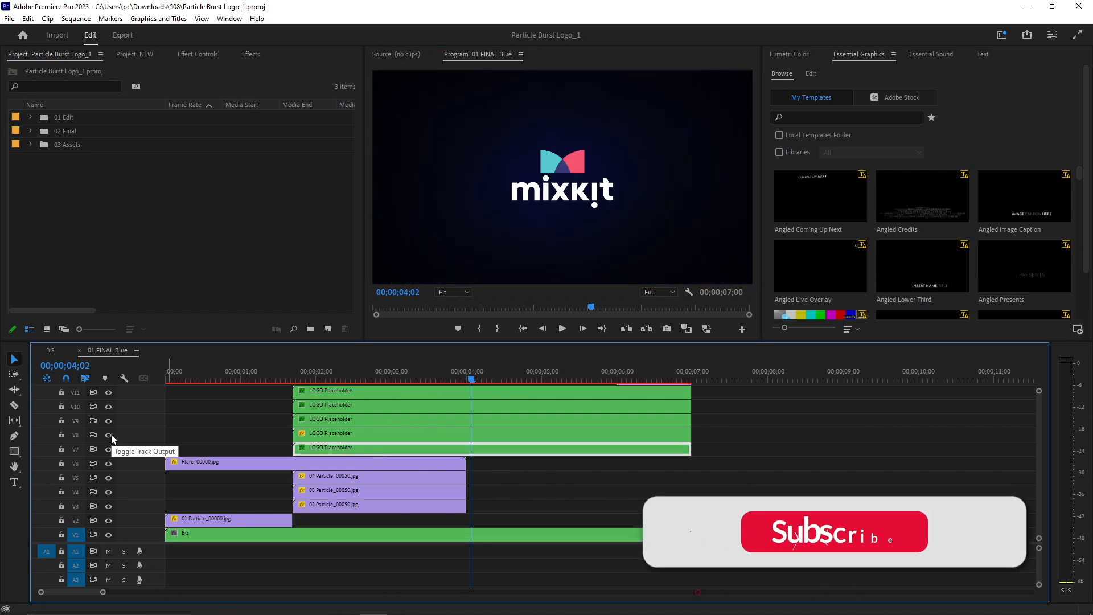
click(375, 431)
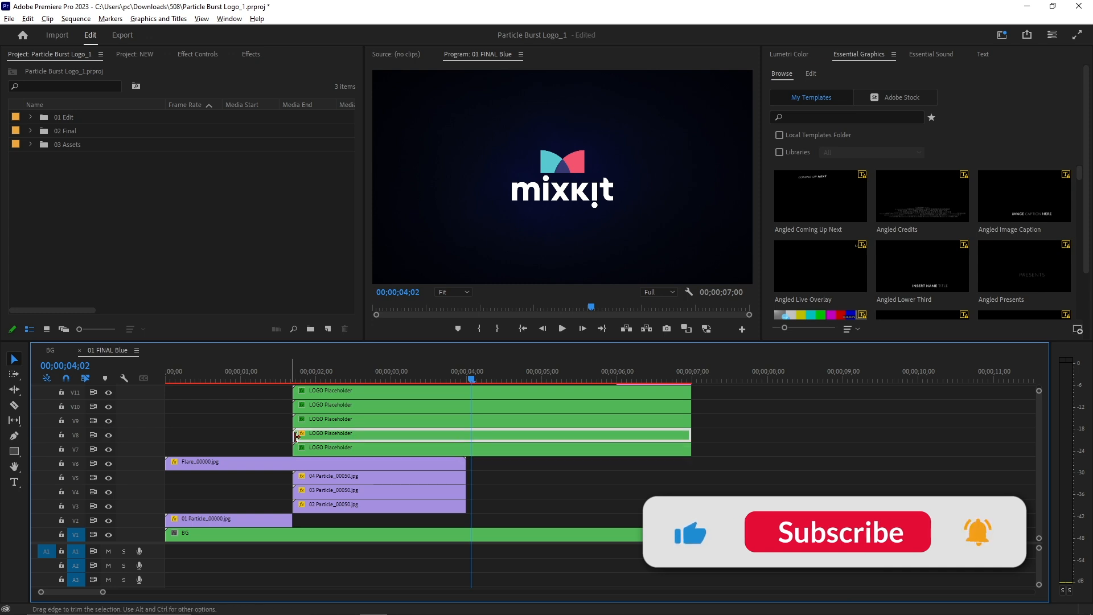
double_click(383, 431)
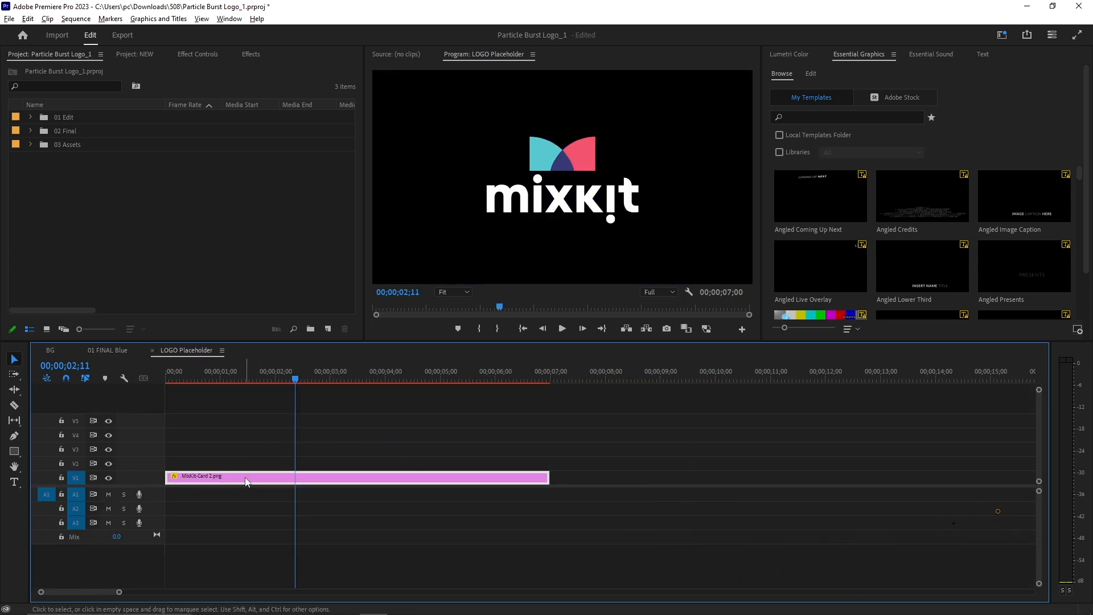
key(Delete)
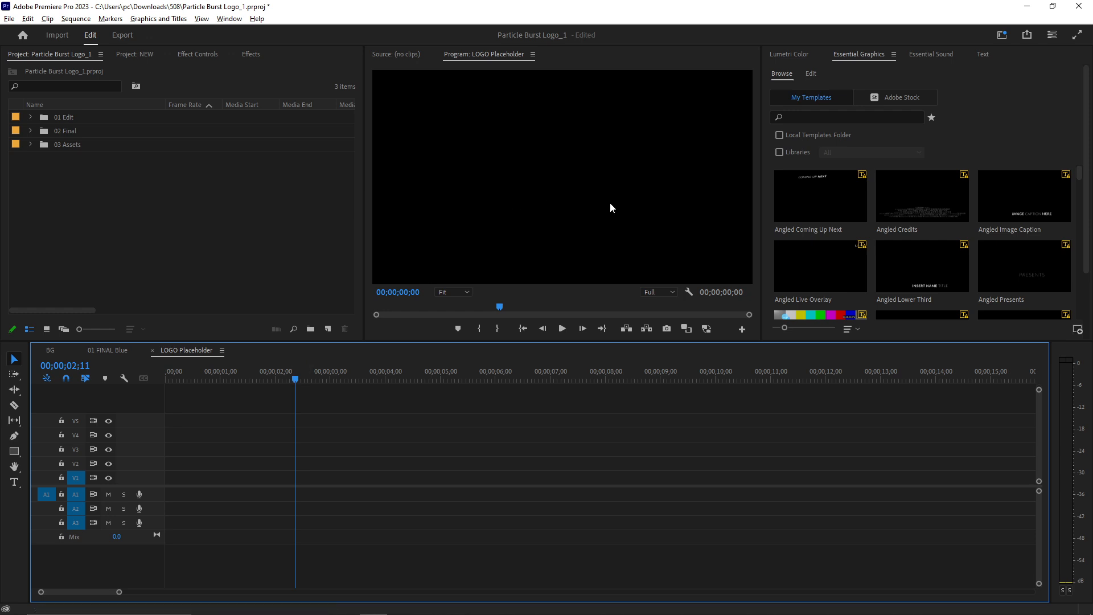
- Check the 01 FINAL Blue sequence around 00;00;01;17 and return to the LOGO Placeholder sequence
click(119, 353)
mouse_move(286, 378)
mouse_down()
mouse_move(435, 386)
mouse_move(283, 380)
mouse_up()
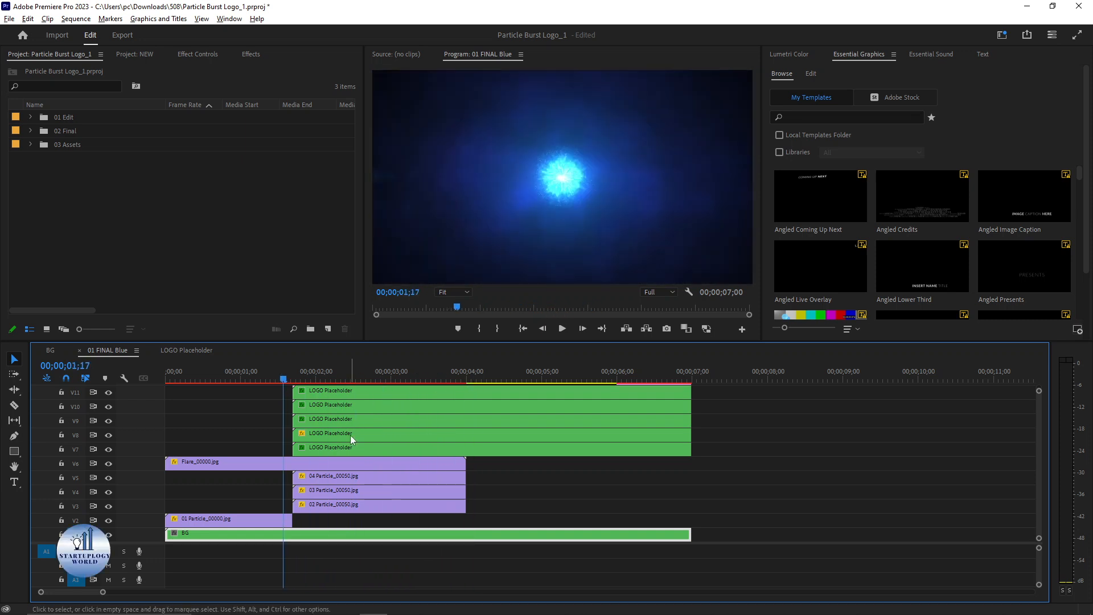
double_click(389, 436)
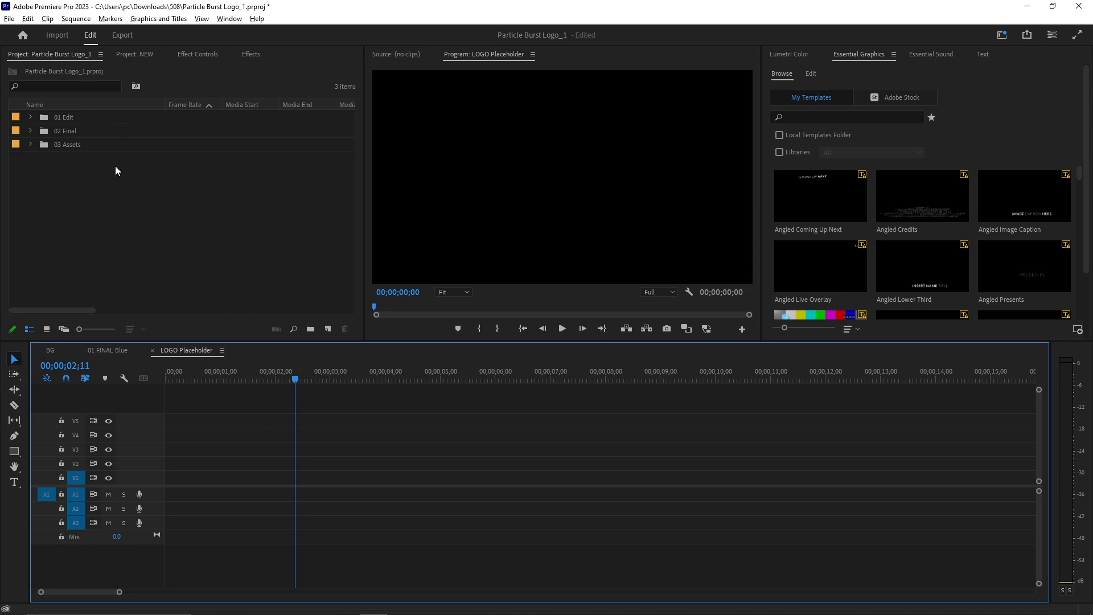
- Import Logo.png into the project and place it on track V1 at the start of the LOGO Placeholder sequence
double_click(161, 233)
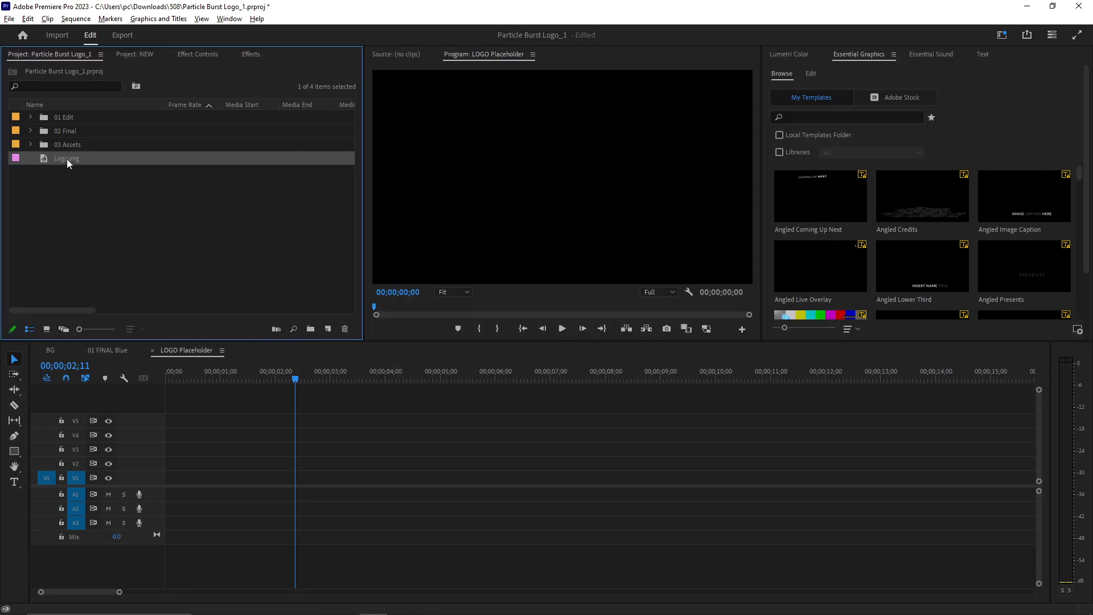
click(67, 159)
click(71, 159)
click(200, 163)
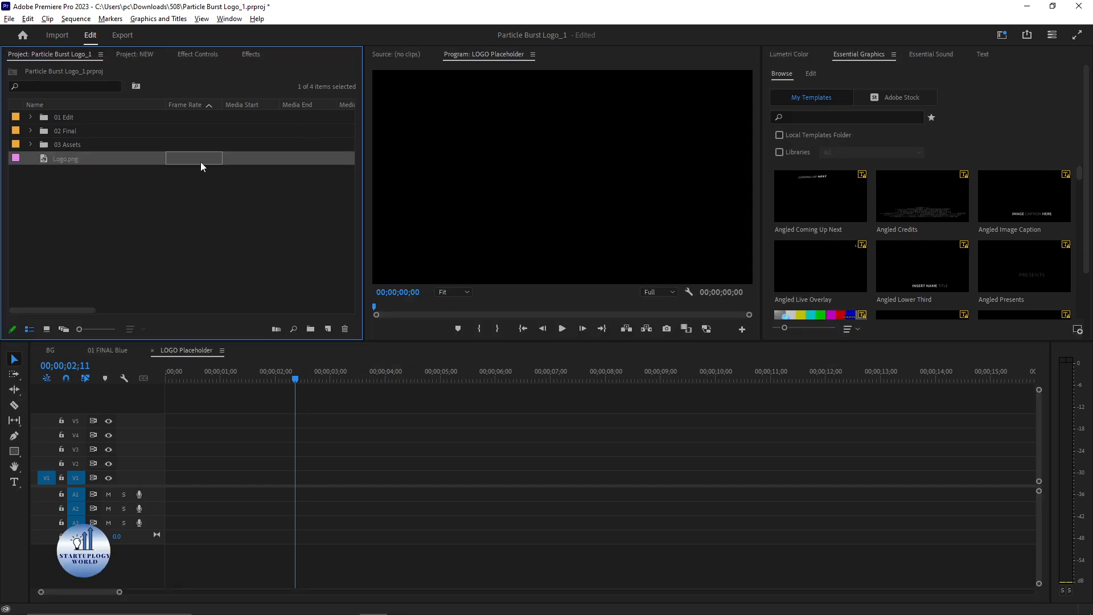
double_click(252, 162)
drag(116, 159, 181, 472)
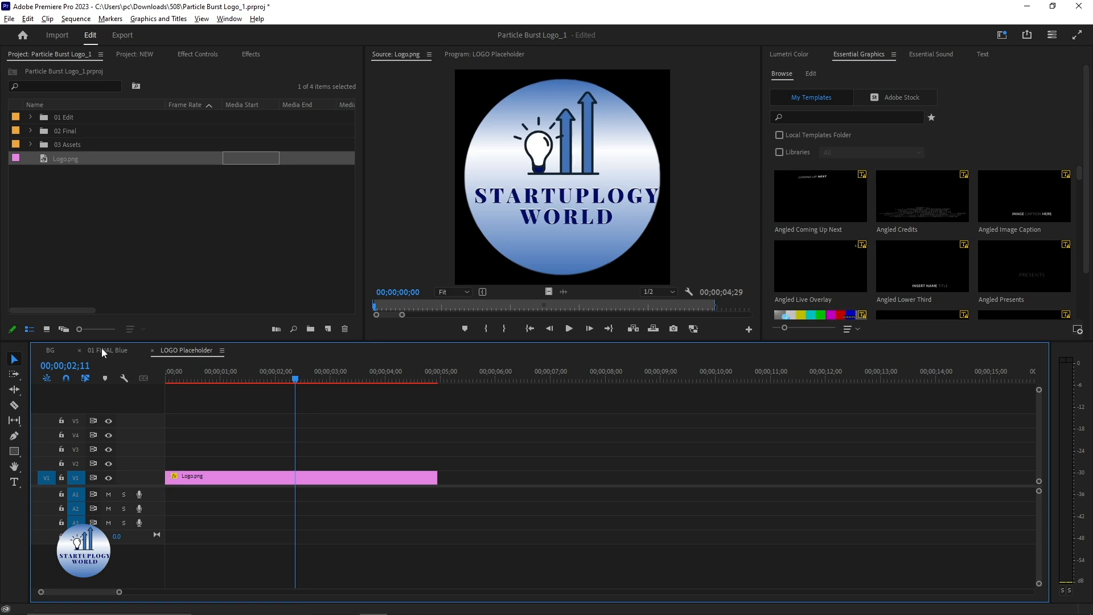
- Set the scale of the Logo.png clip in the LOGO Placeholder sequence to 66
click(102, 348)
click(169, 350)
drag(429, 304, 379, 308)
drag(229, 376, 167, 379)
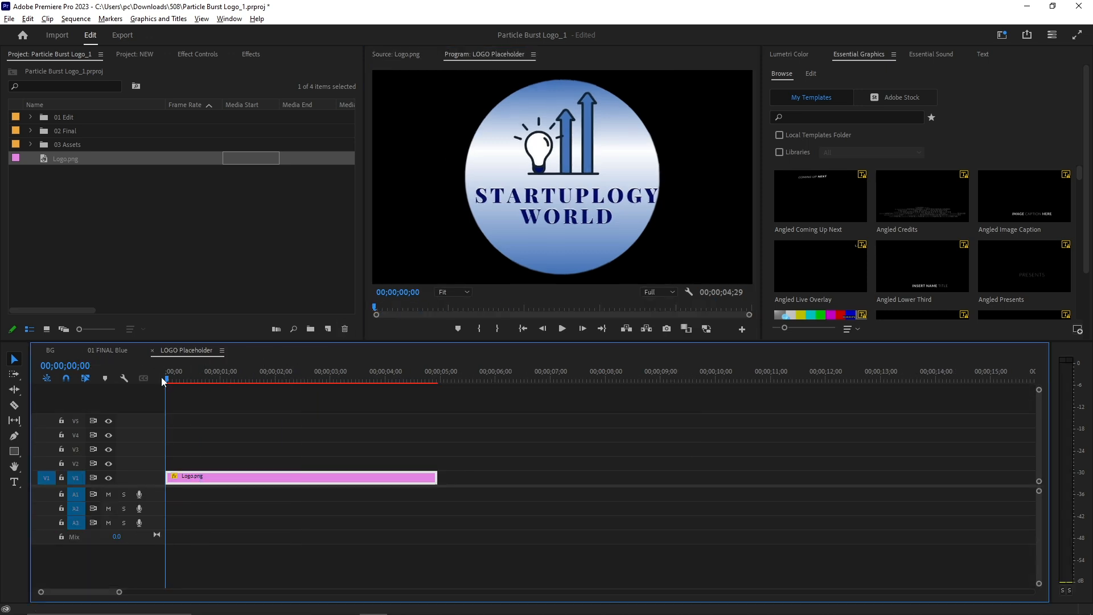
click(194, 53)
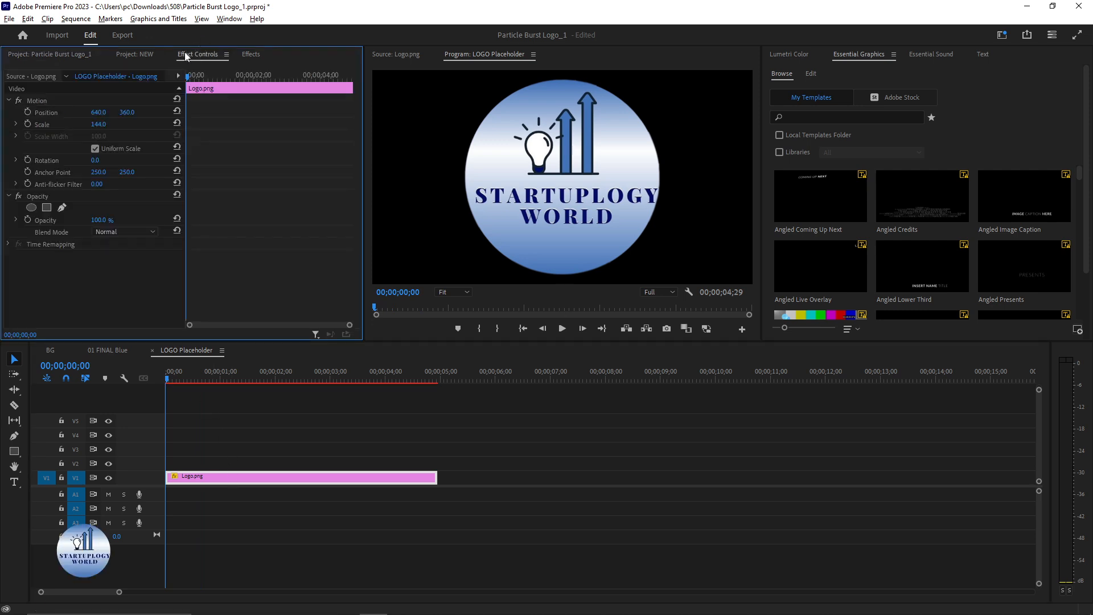
click(229, 19)
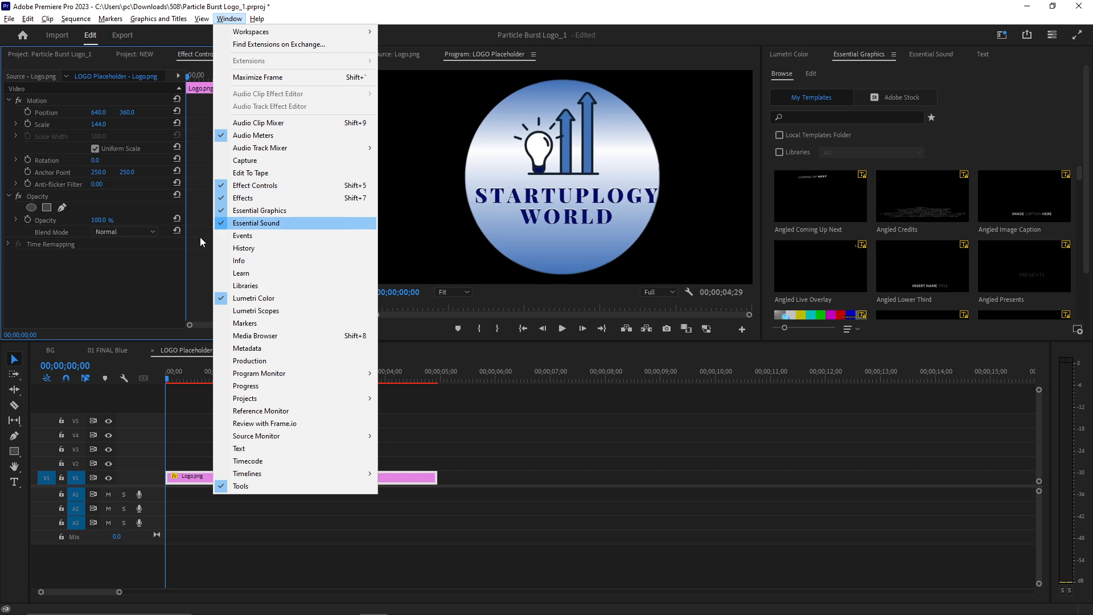
click(133, 270)
drag(98, 124, 54, 124)
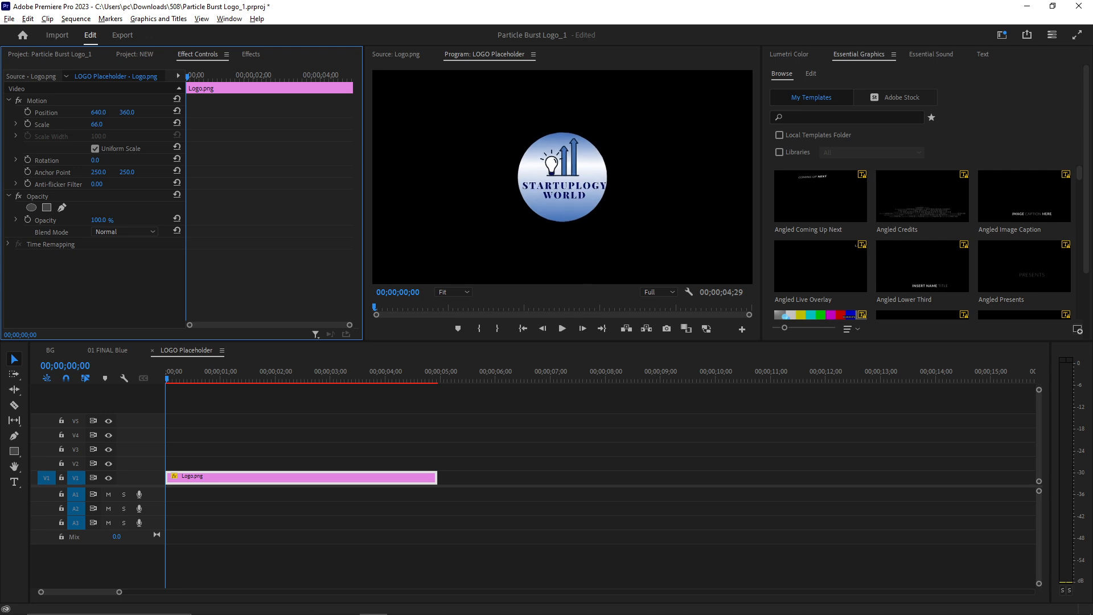
- Play the 01 FINAL Blue sequence from the start to preview the animation with the replaced logo
click(112, 350)
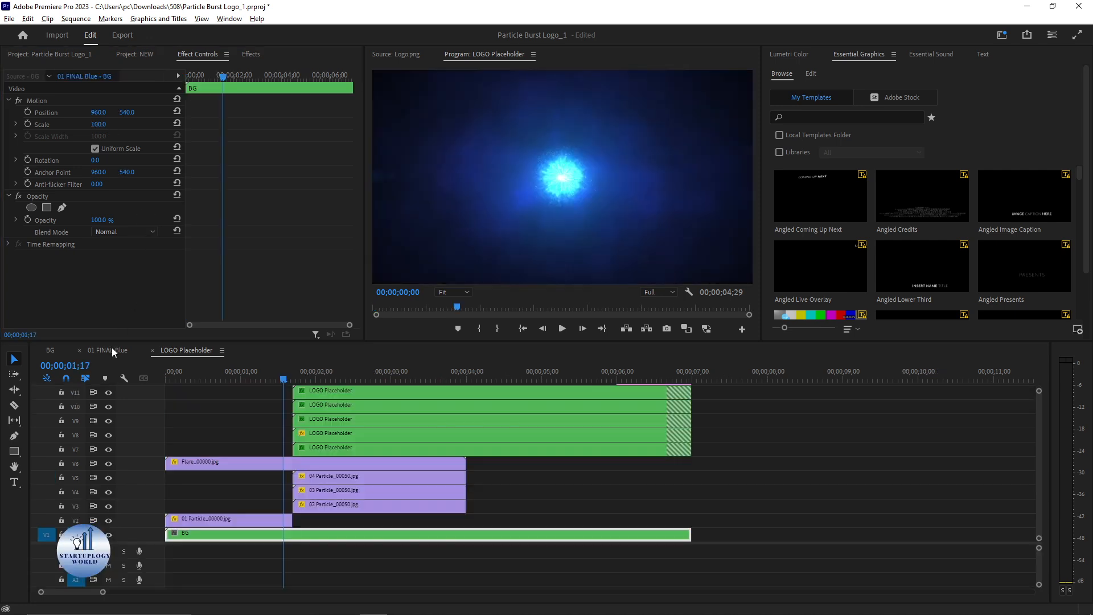
drag(169, 377, 152, 377)
key(space)
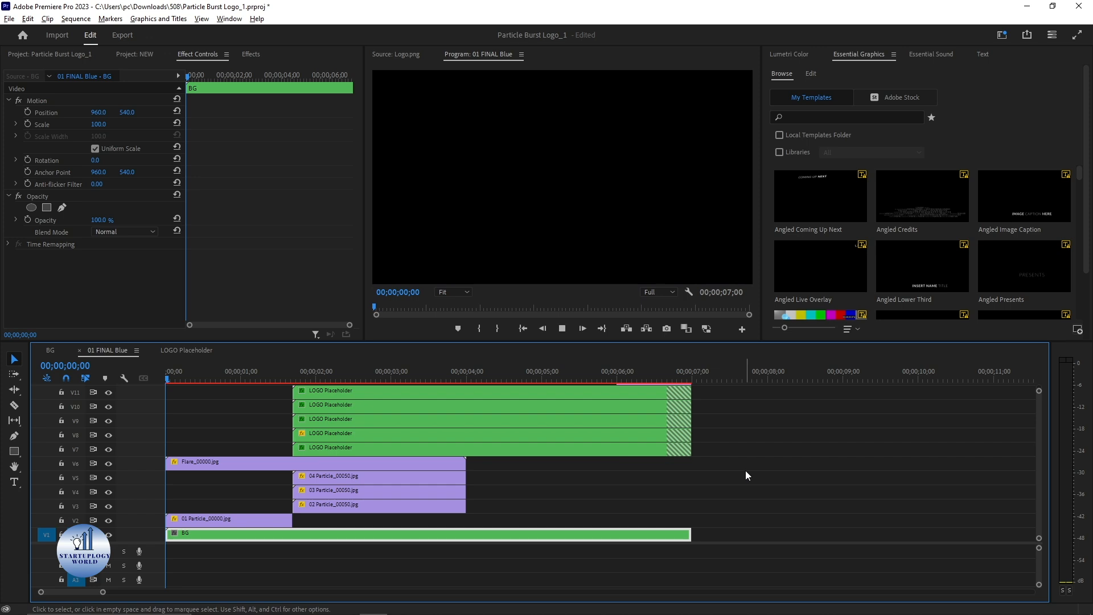
- Mark the 01 FINAL Blue range from about 1.5 seconds to 00;00;07;01, render it, and play back the result
drag(284, 378, 697, 387)
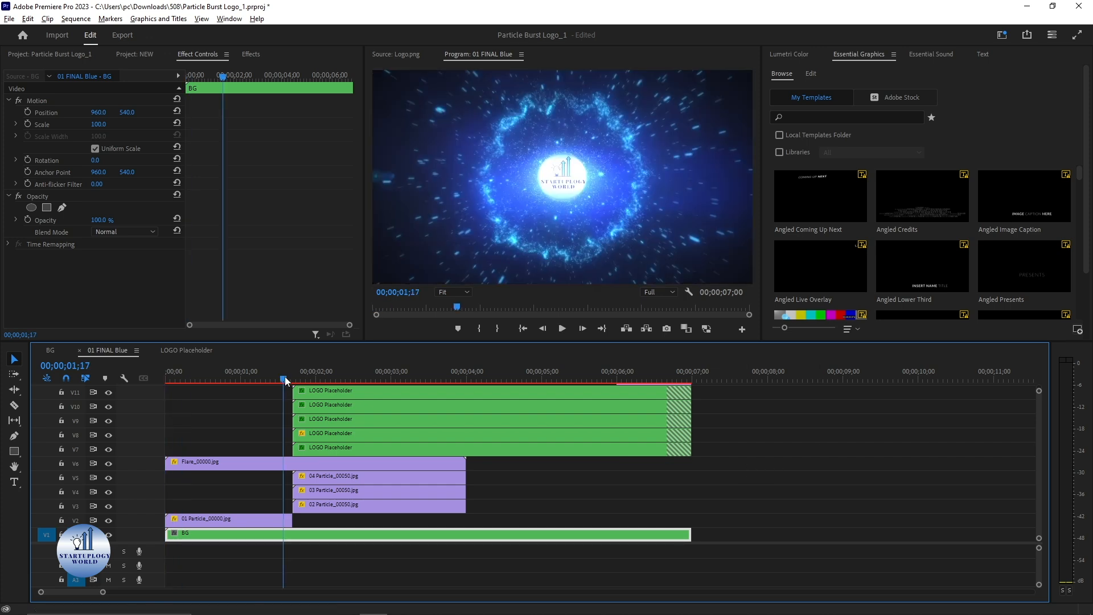
key(i)
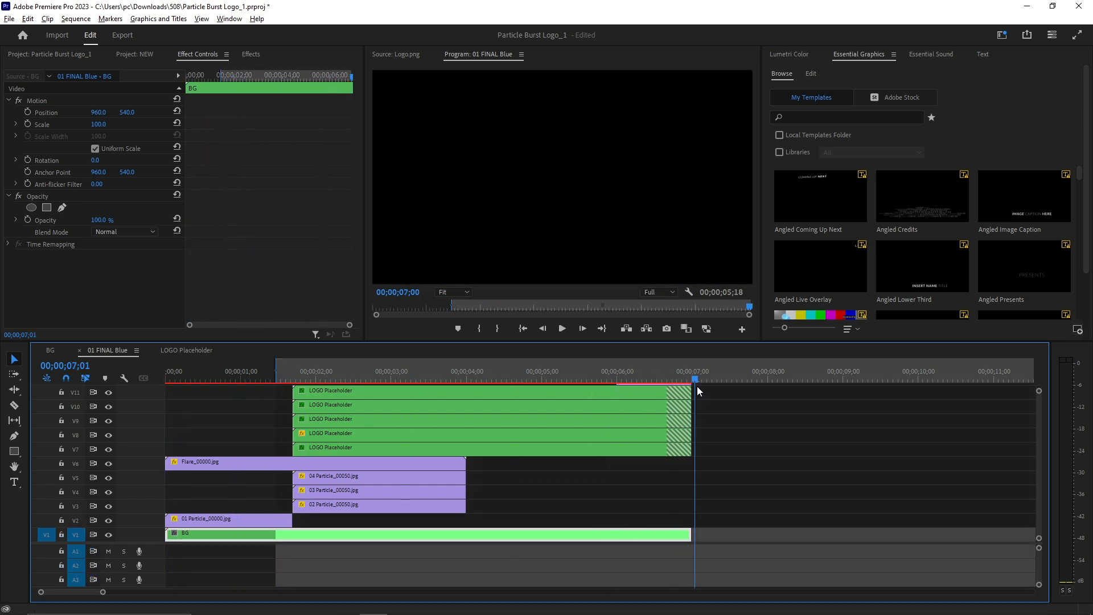
key(o)
key(Return)
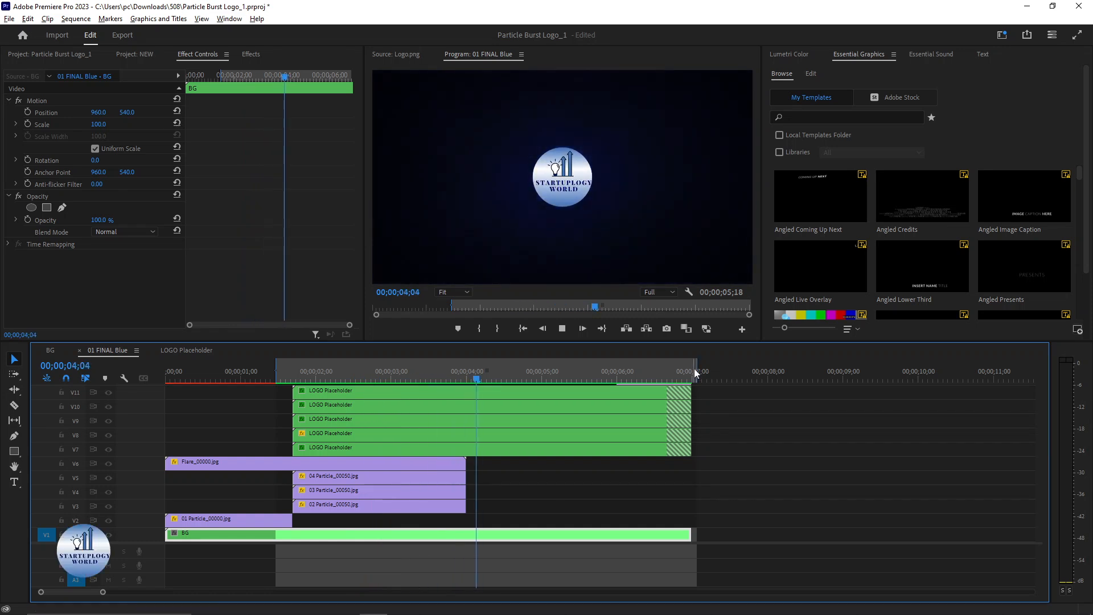
key(space)
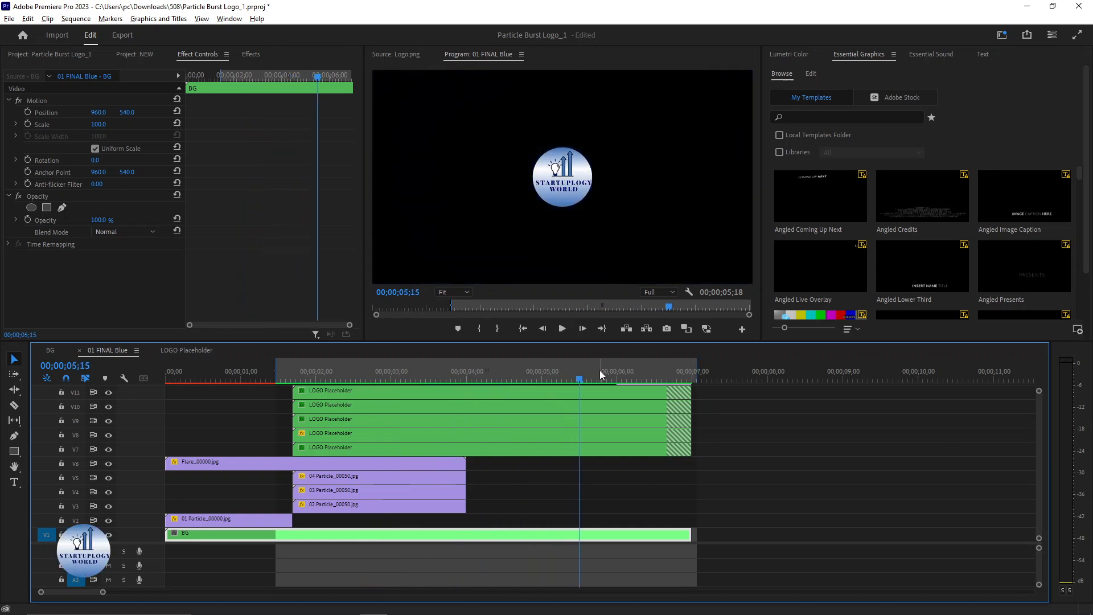
- Open the nested LOGO Placeholder sequence from track V8 and apply the Drop Shadow effect to the Logo.png clip
click(329, 434)
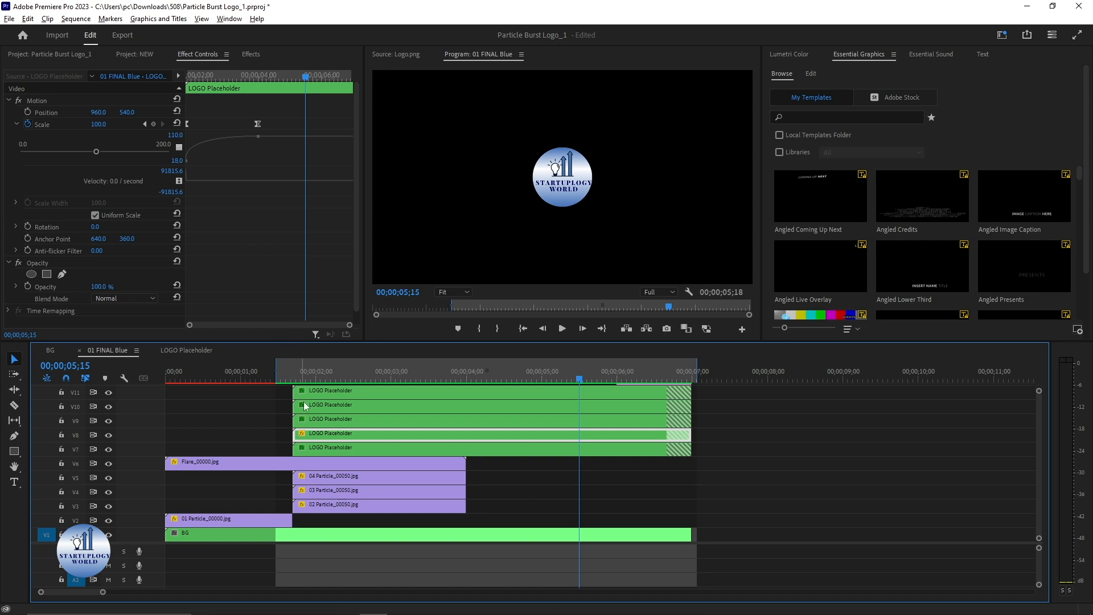
double_click(320, 436)
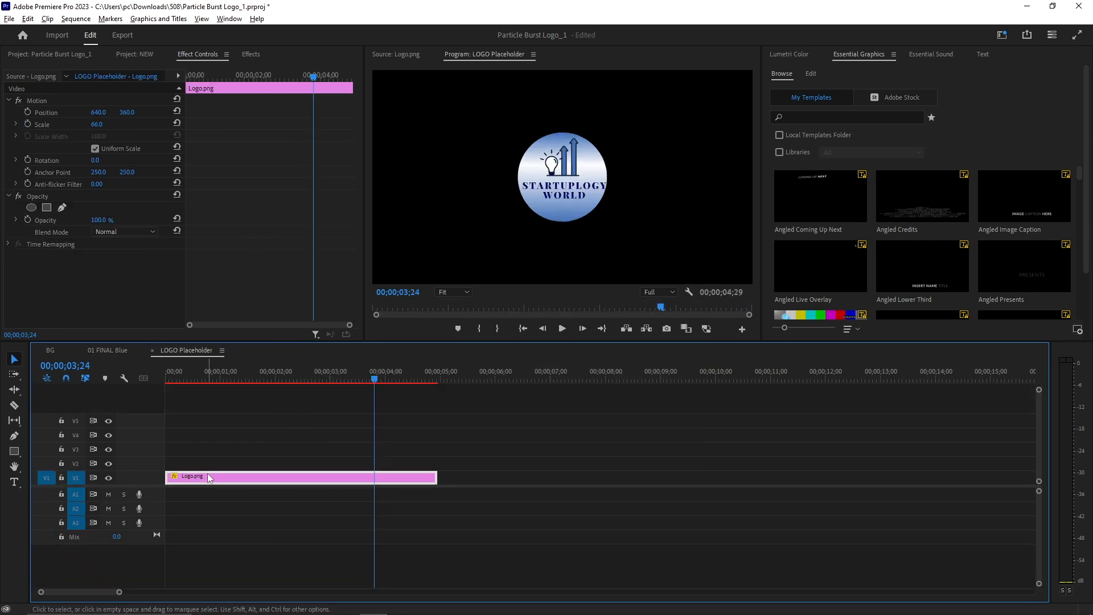
click(251, 54)
click(66, 69)
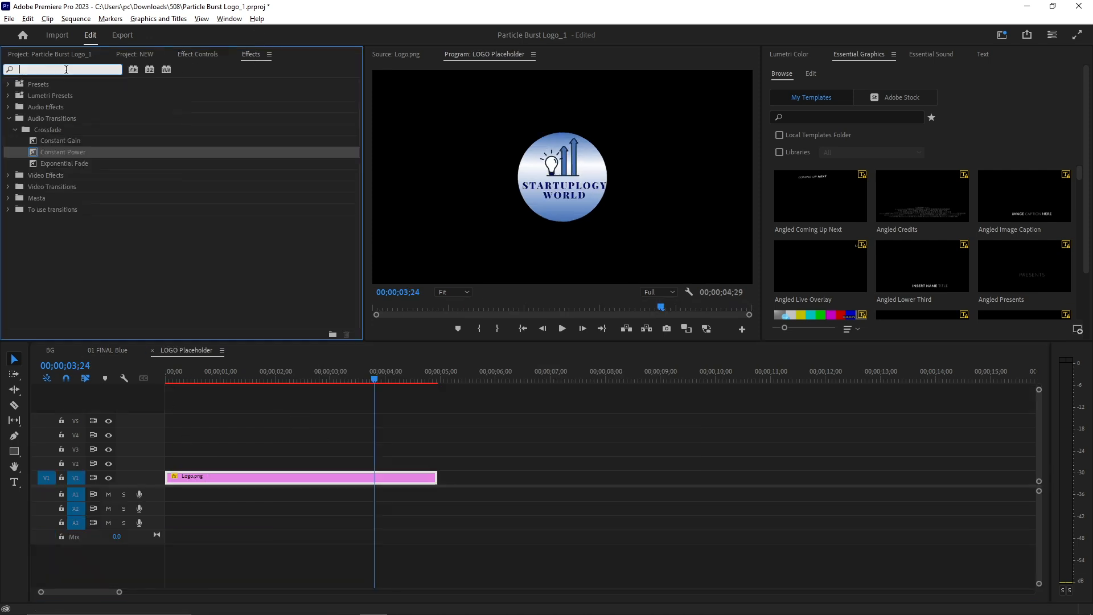
text(shad)
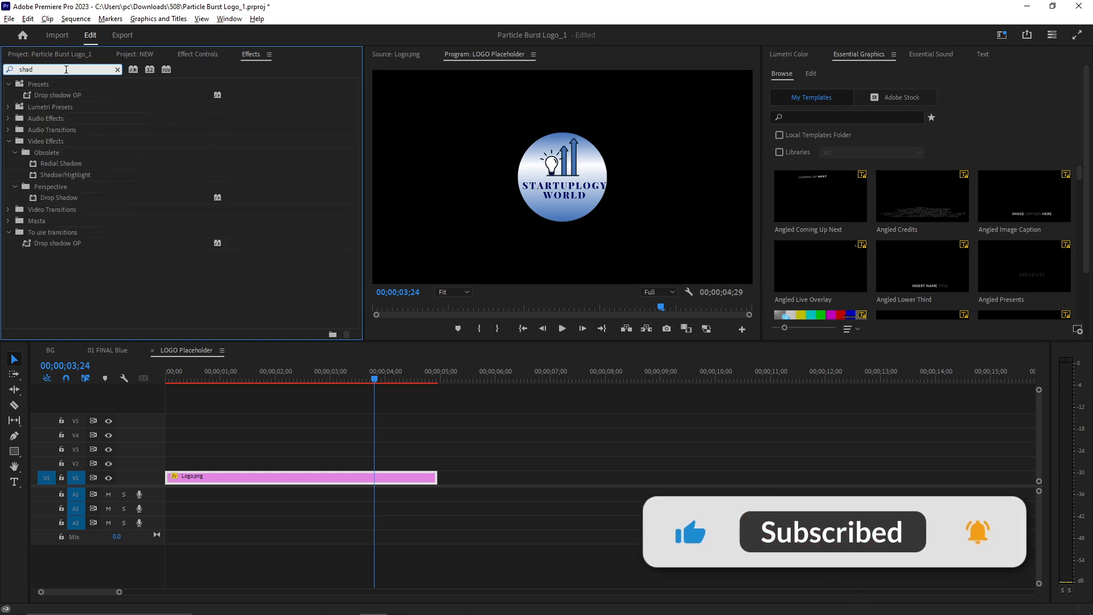
click(76, 199)
drag(277, 364, 264, 475)
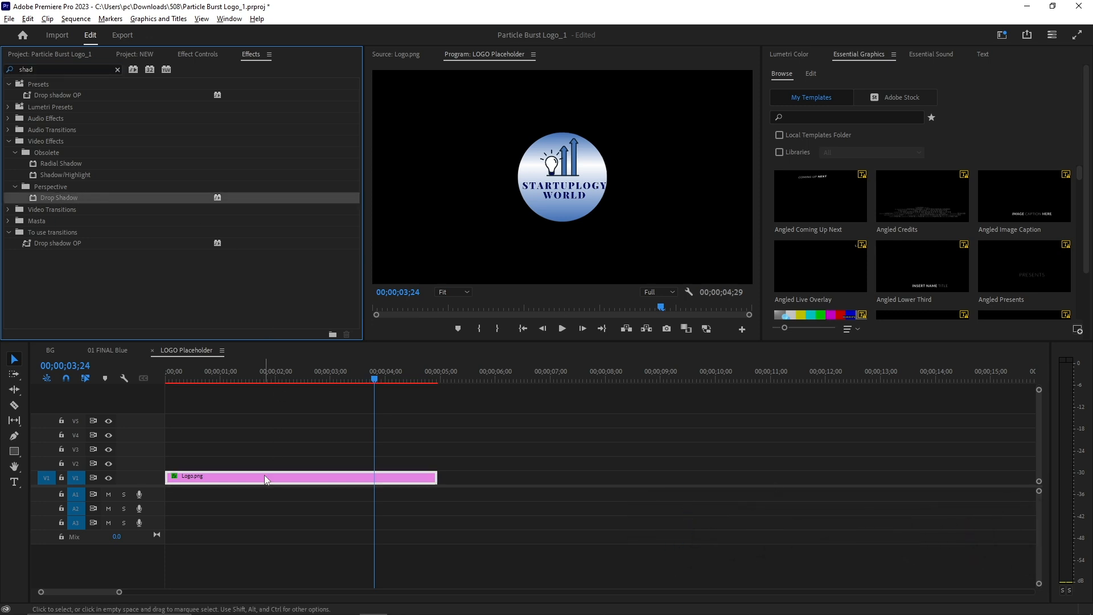
- Move Logo.png up to track V2 and draw a rectangle about 555 × 478 px behind the logo, with its clip placed on V1
key(alt+Up)
click(67, 55)
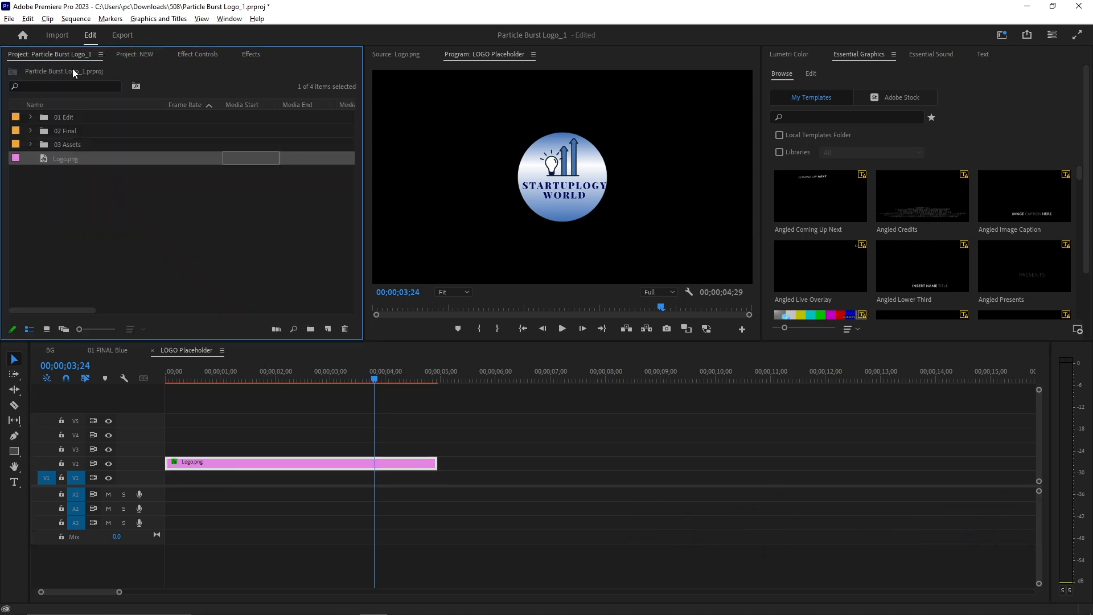
click(14, 452)
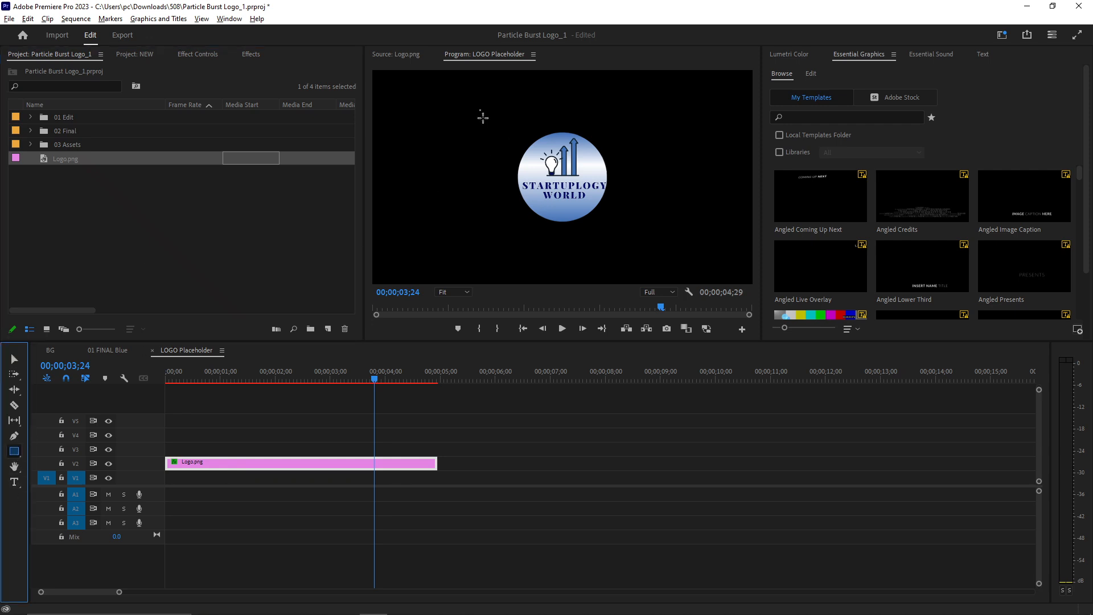
drag(479, 110, 647, 261)
drag(380, 449, 174, 484)
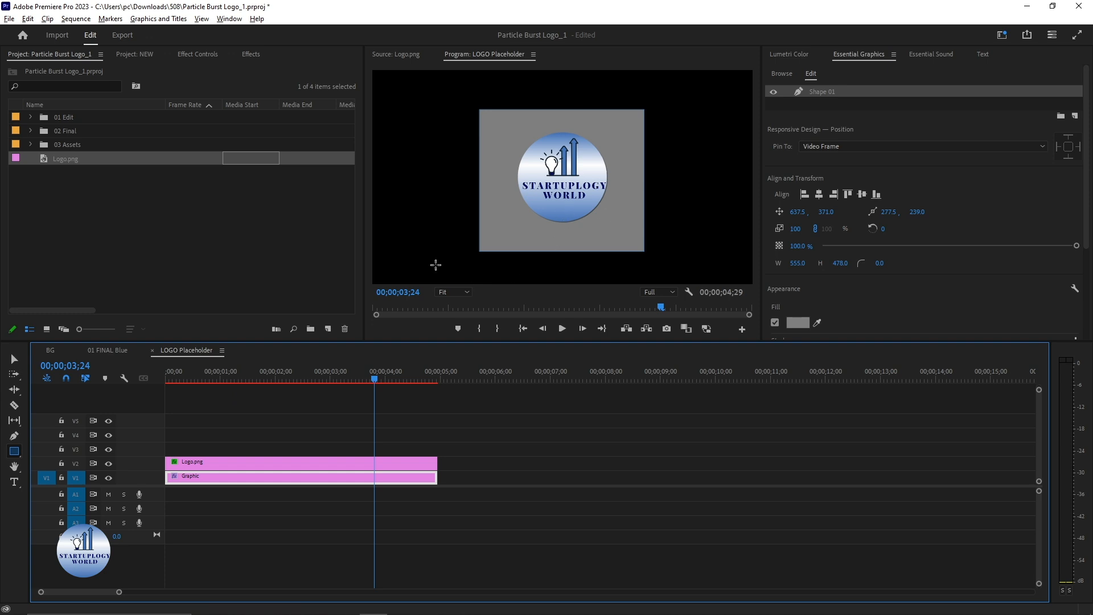
- Set the opacity of Logo.png's Drop Shadow effect to 75%
click(234, 462)
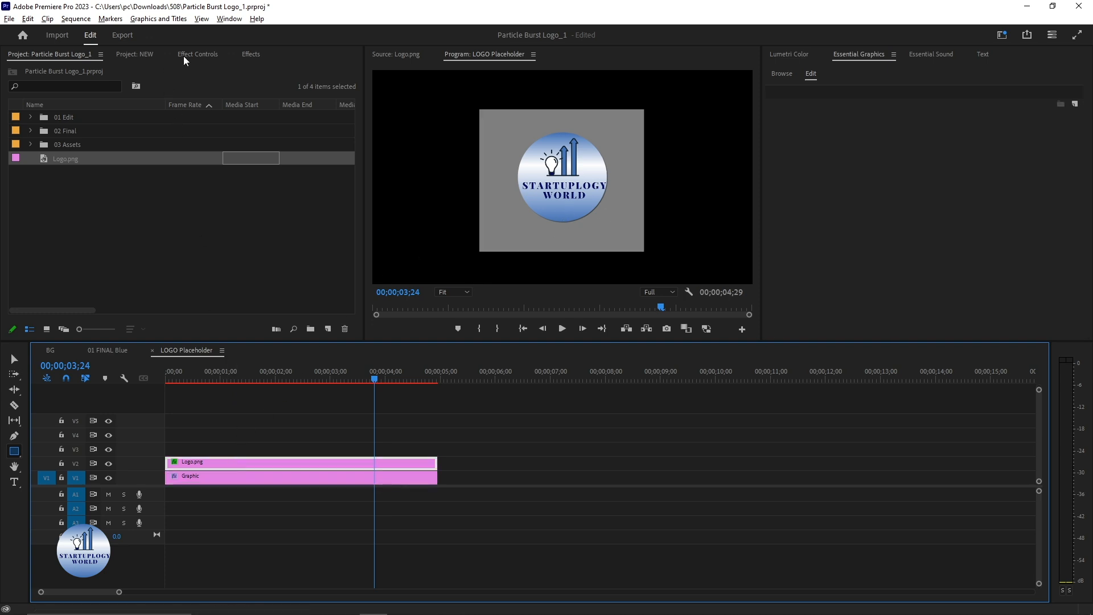
click(197, 54)
scroll(108, 228, down, 2)
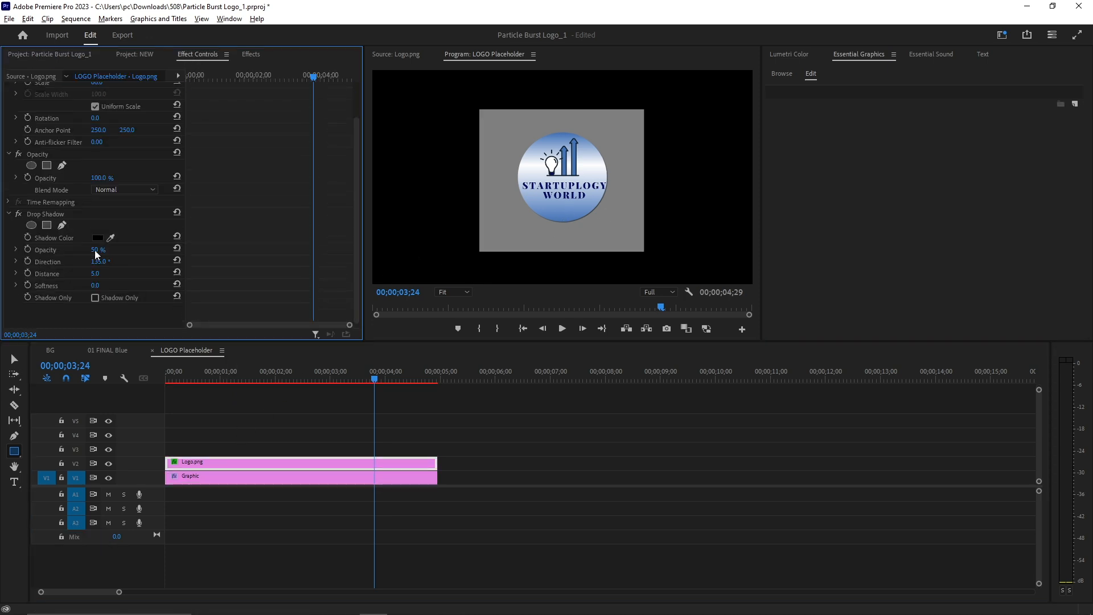
drag(98, 250, 107, 250)
click(96, 249)
text(75)
key(Return)
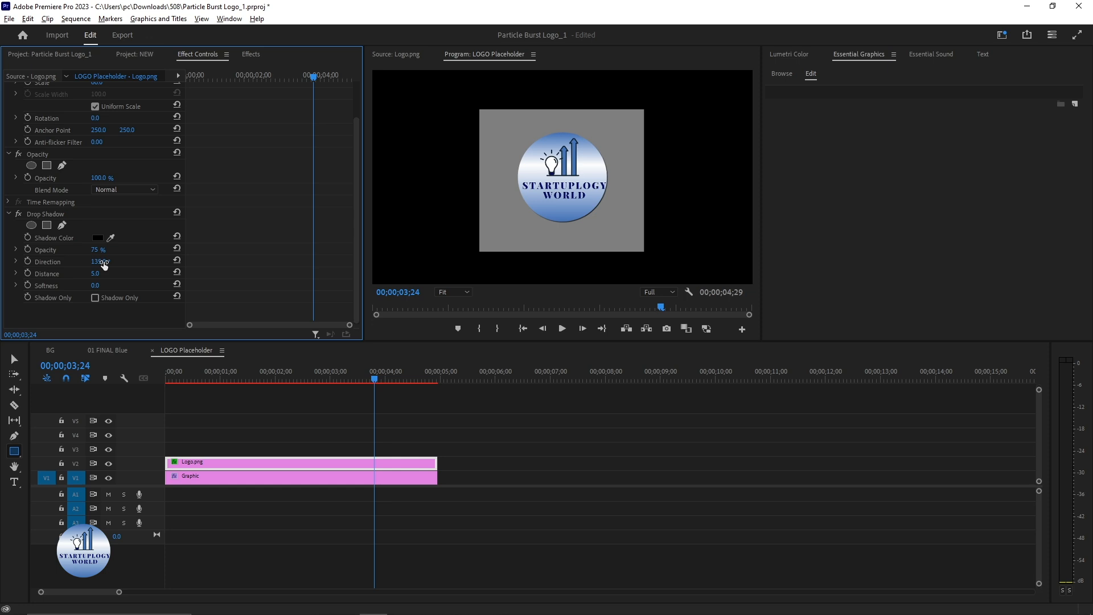
- Set the logo's drop shadow distance to 12, softness to 65 and direction to 138°
drag(98, 273, 90, 274)
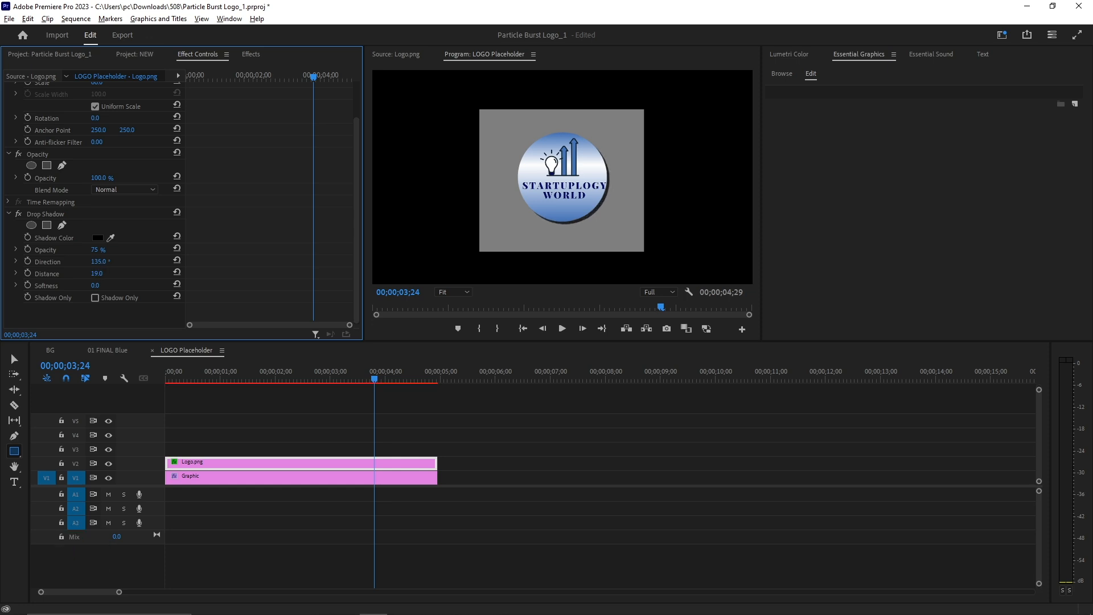
drag(96, 285, 108, 285)
drag(97, 285, 98, 286)
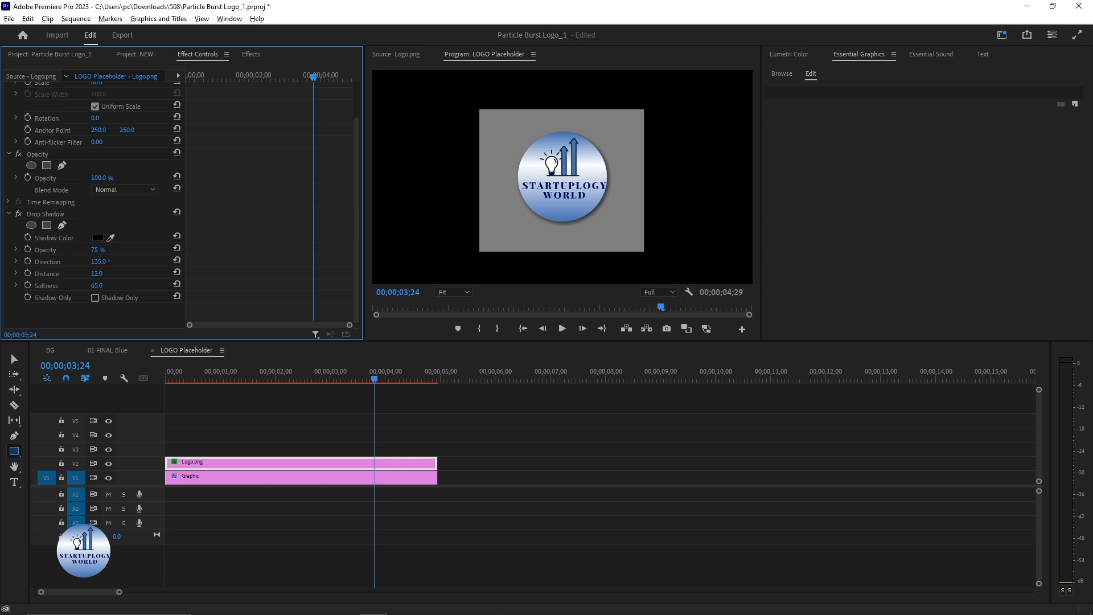
drag(98, 261, 101, 262)
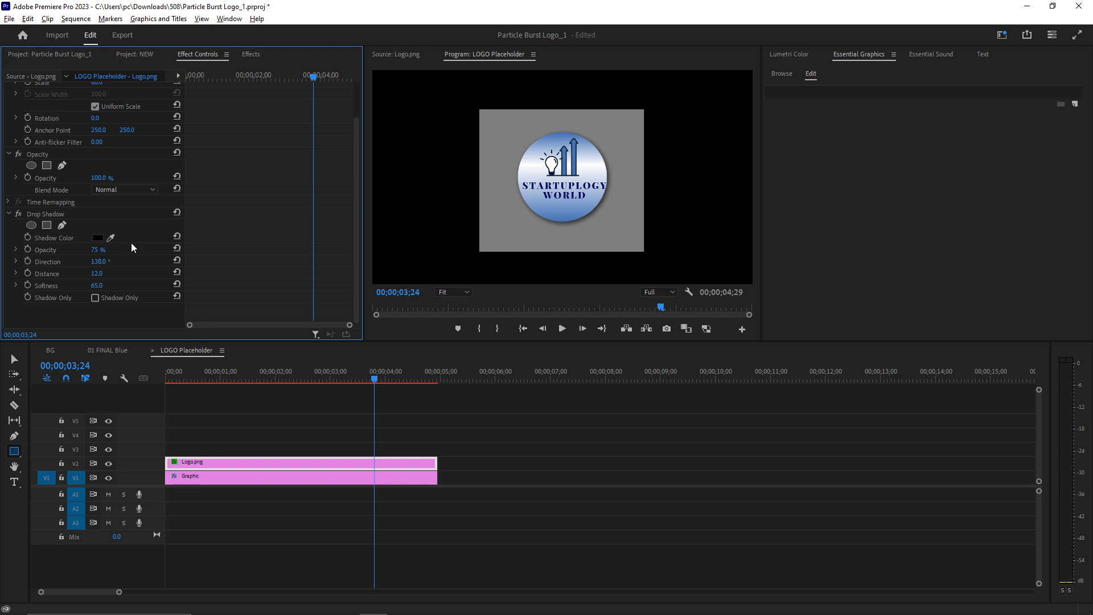
- Change the drop shadow color to dark navy 14243B, starting from a blue sampled from the logo and darkening it
click(98, 239)
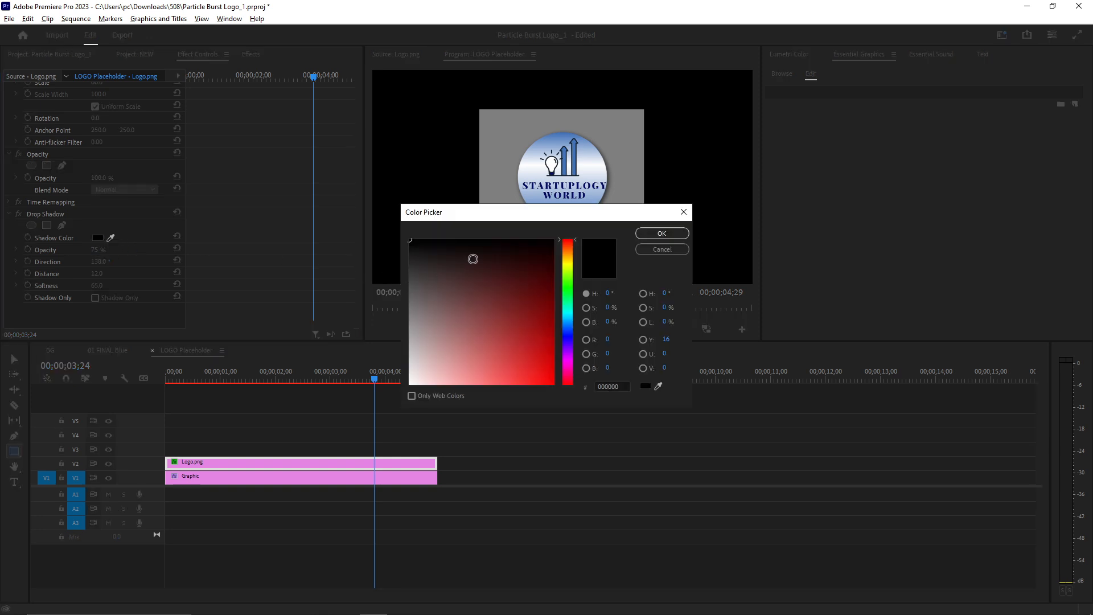
drag(567, 314, 572, 337)
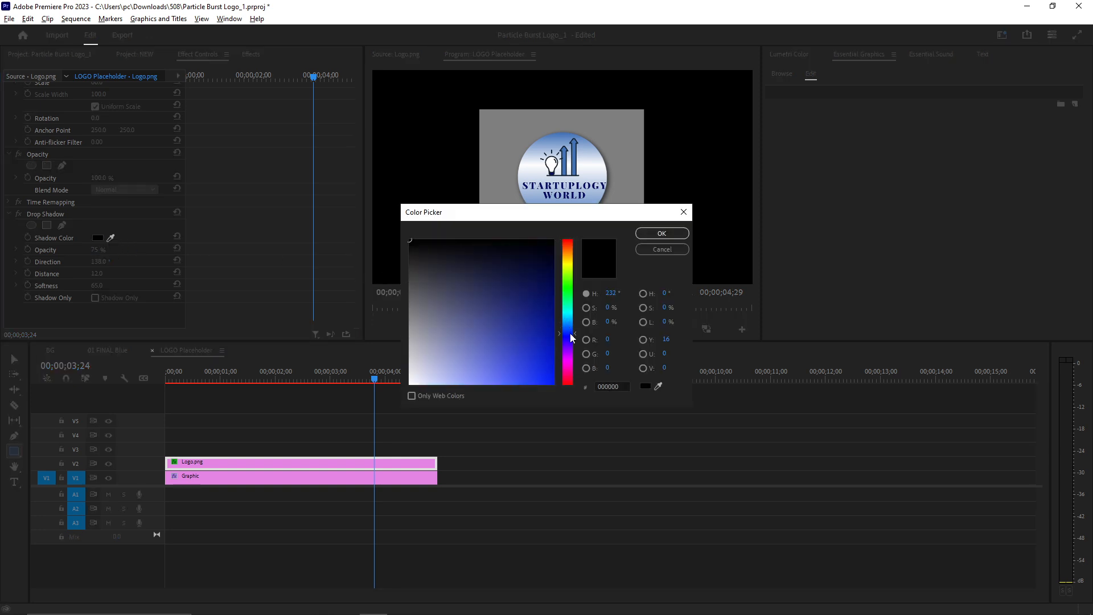
click(658, 386)
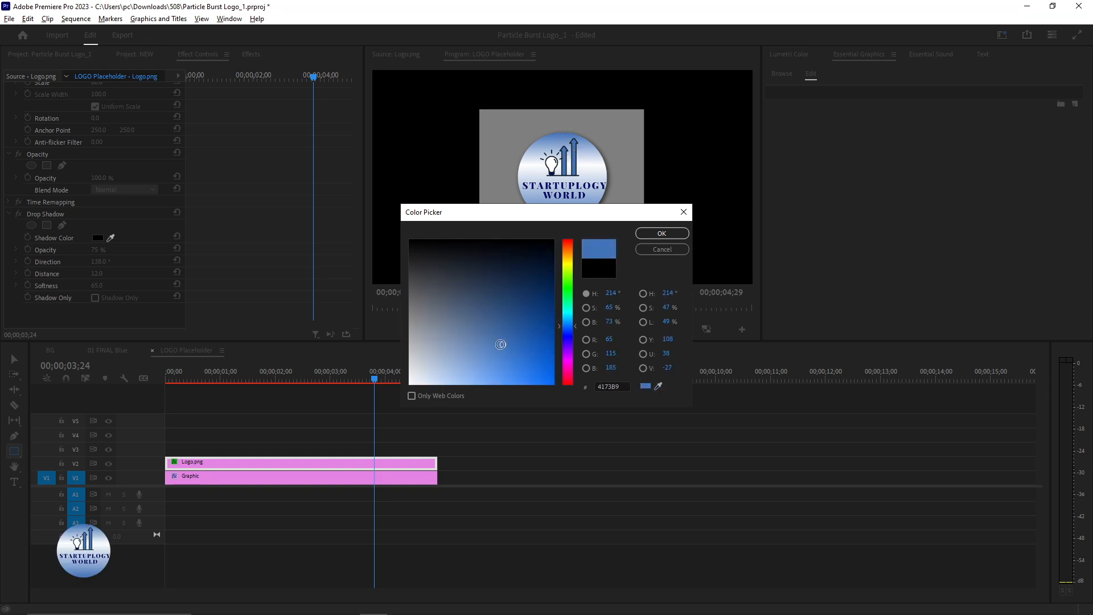
drag(503, 341, 505, 311)
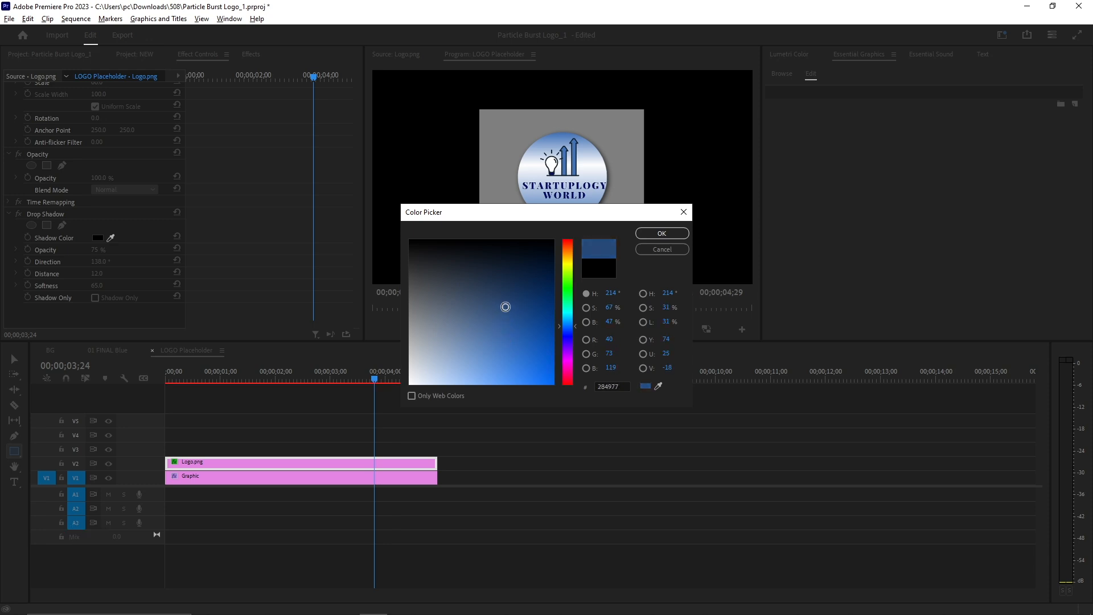
click(659, 234)
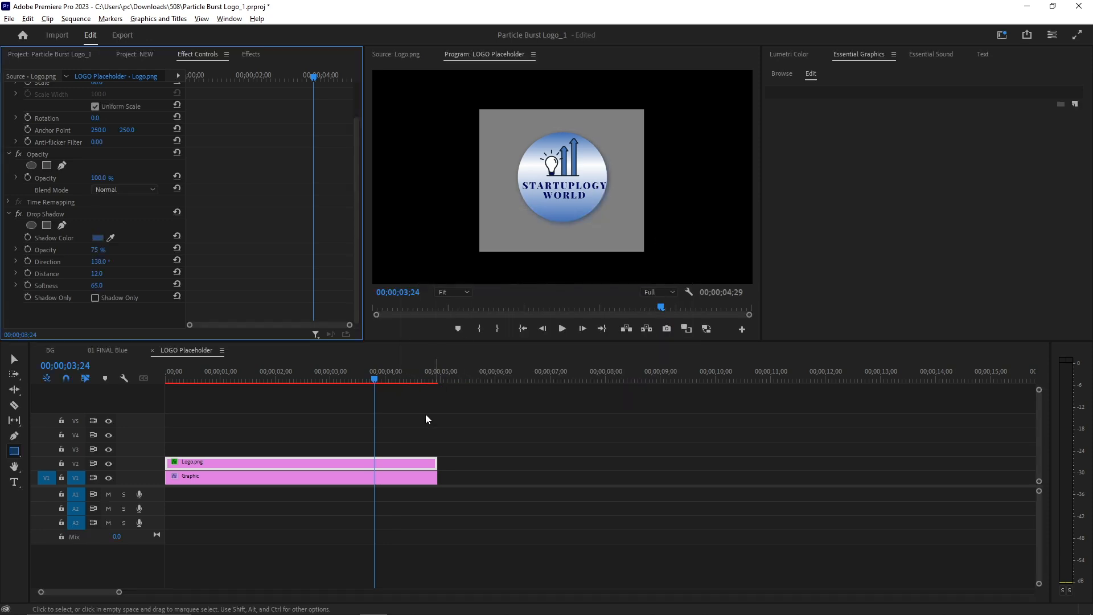
click(99, 238)
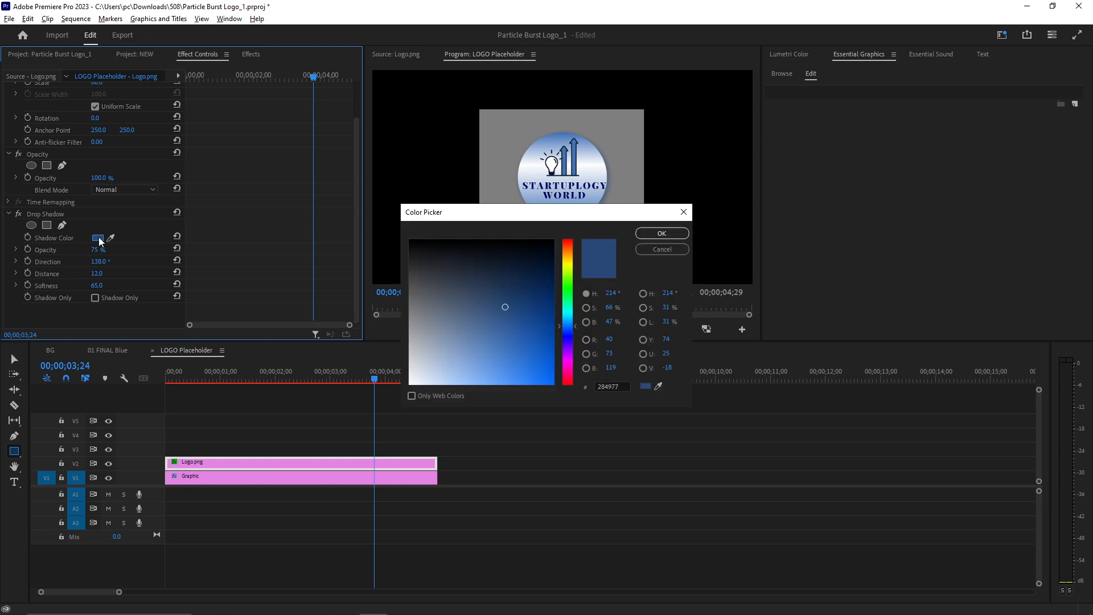
drag(508, 308, 508, 276)
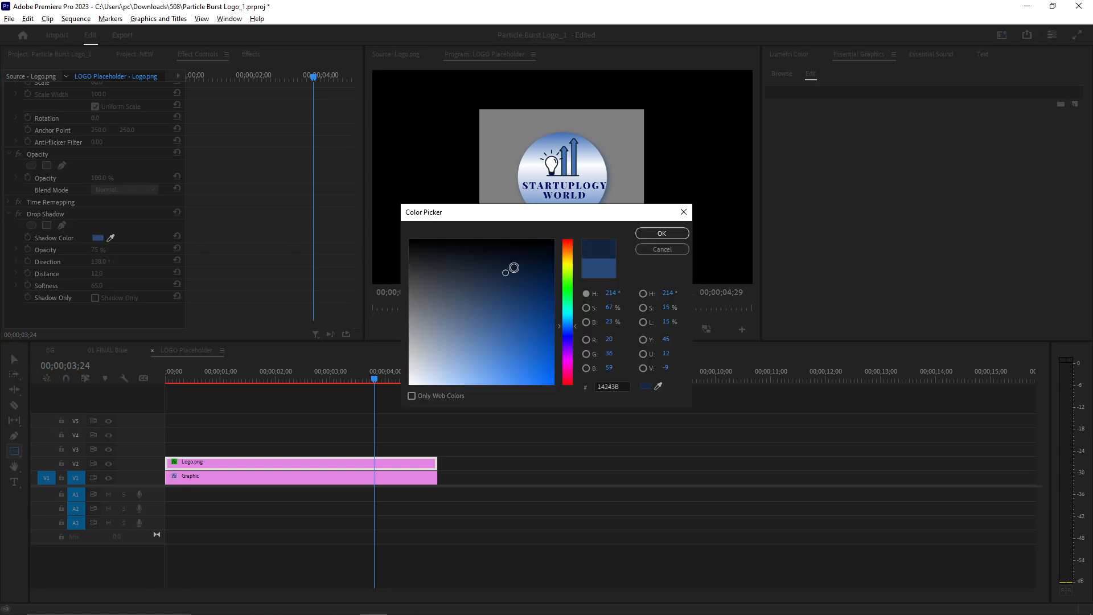
click(655, 234)
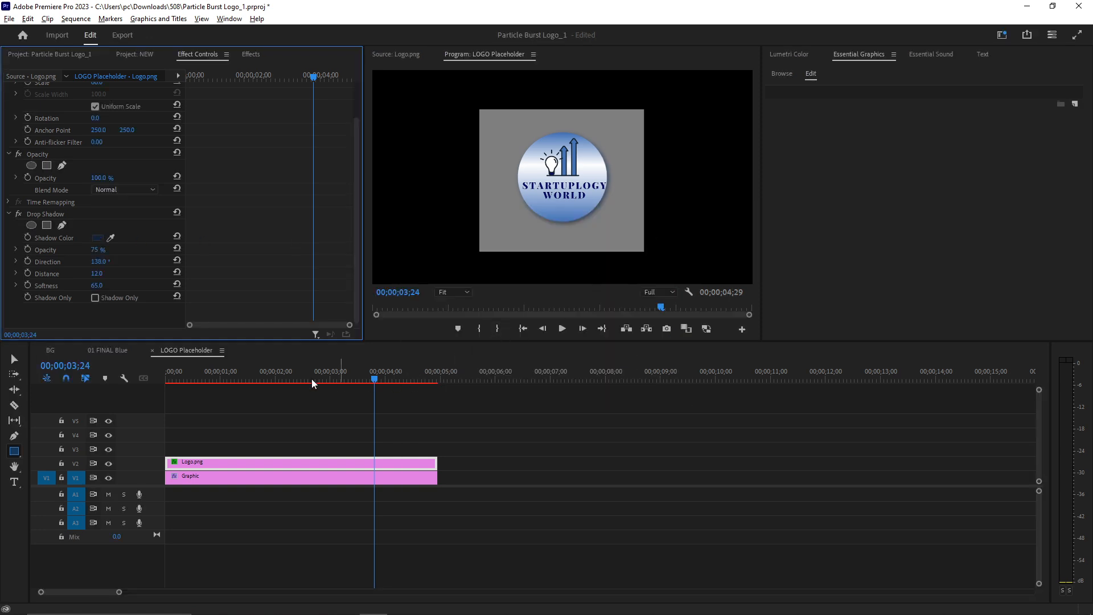
- Delete the gray rectangle graphic beneath Logo.png and return to the 01 FINAL Blue sequence
click(230, 481)
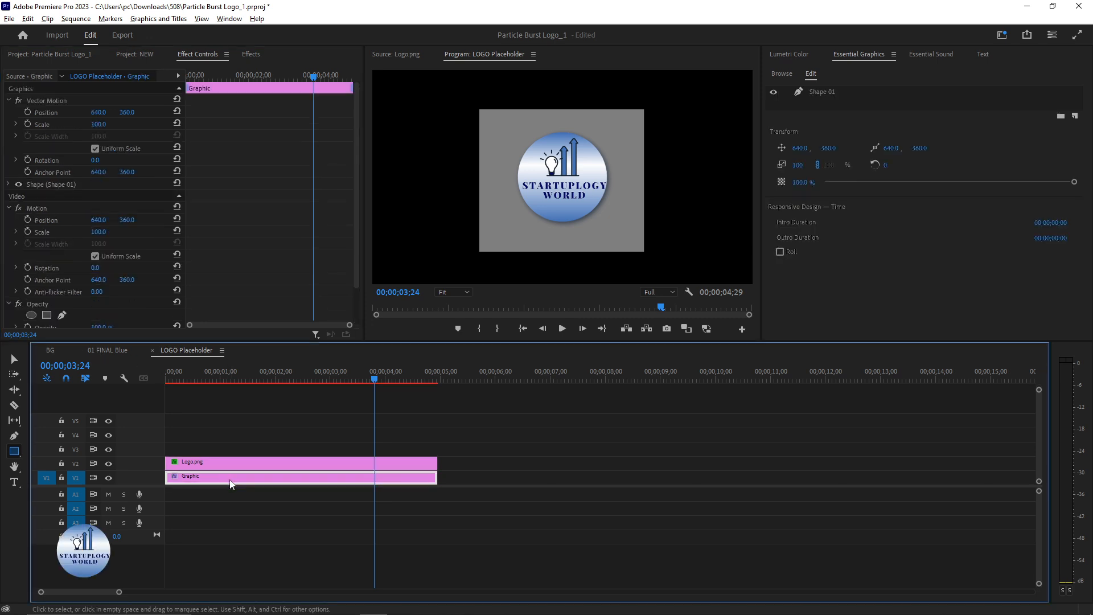
key(Delete)
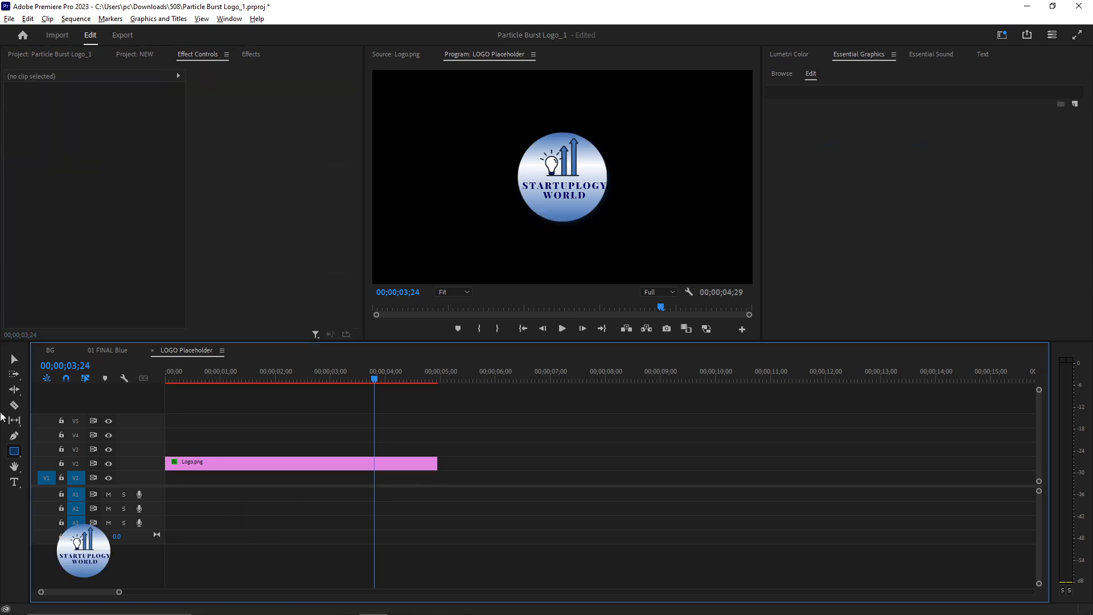
click(109, 349)
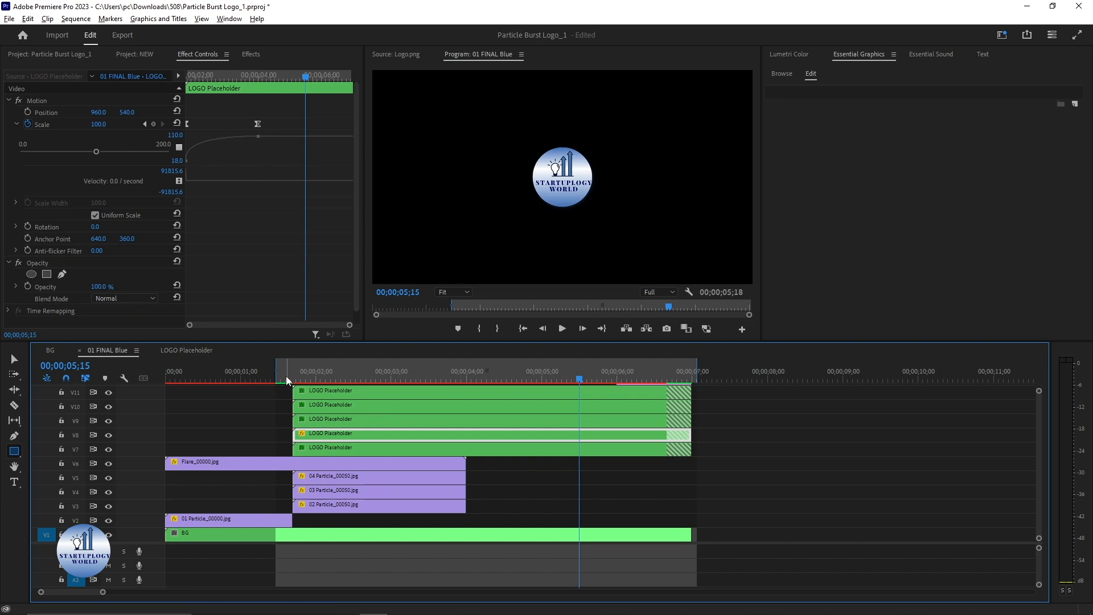
- Play 01 FINAL Blue from just before the LOGO Placeholder clips, and again from the start, to preview the shadowed logo
click(286, 378)
key(space)
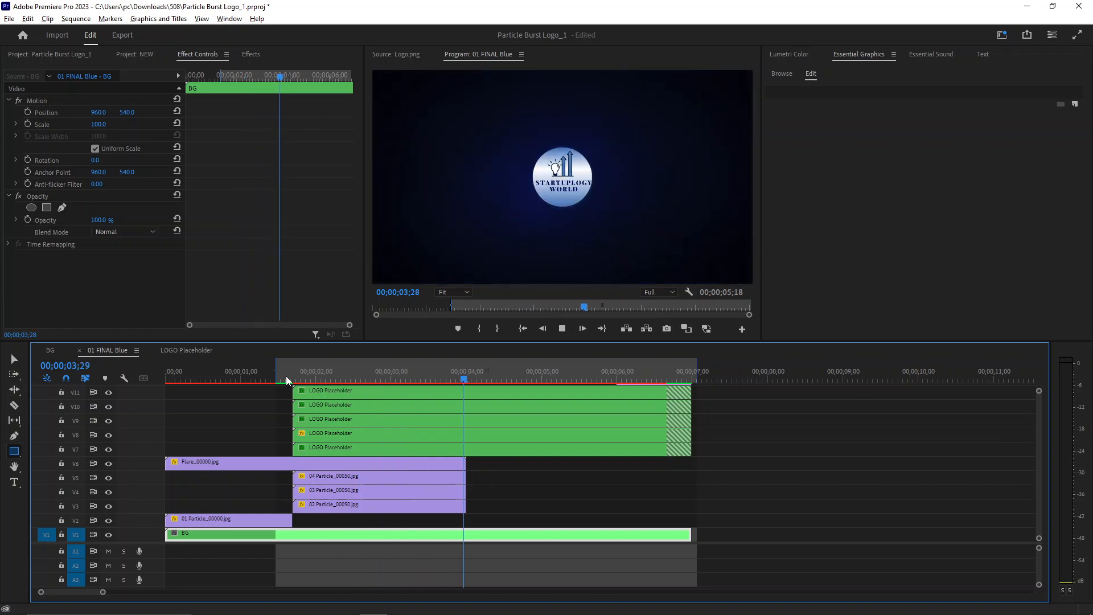
drag(501, 377, 151, 378)
key(space)
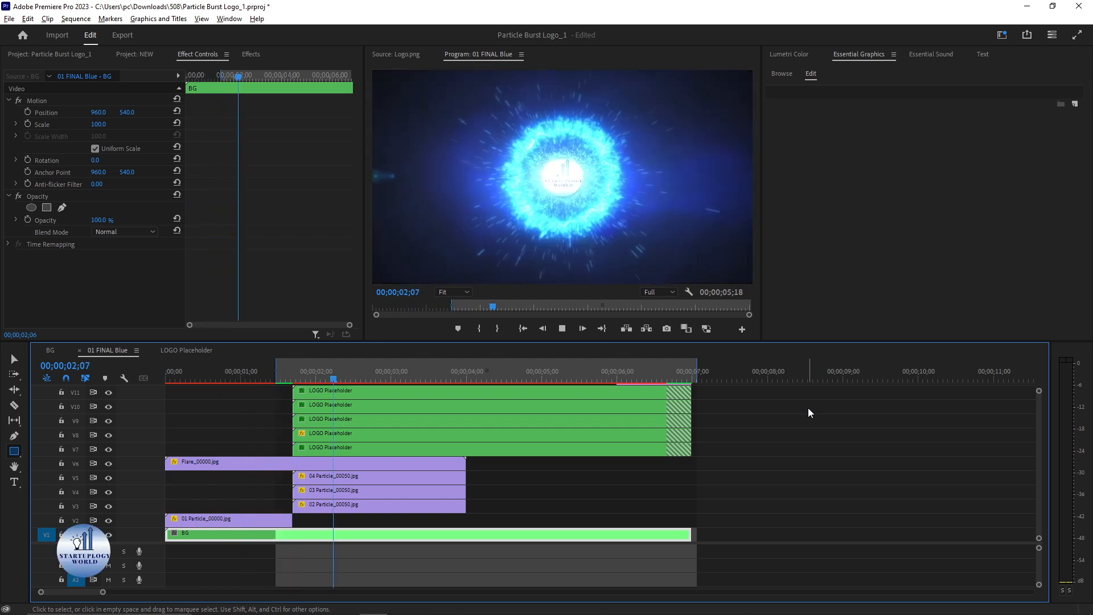
key(space)
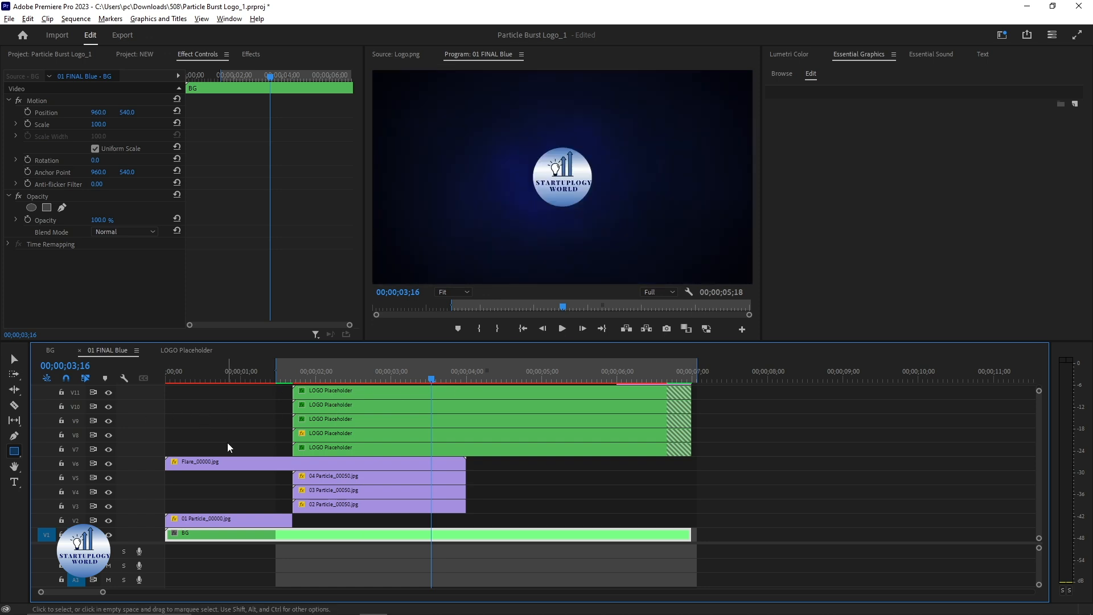
- Hide and re-show track V1 in 01 FINAL Blue to compare the logo with and without the BG background
click(229, 462)
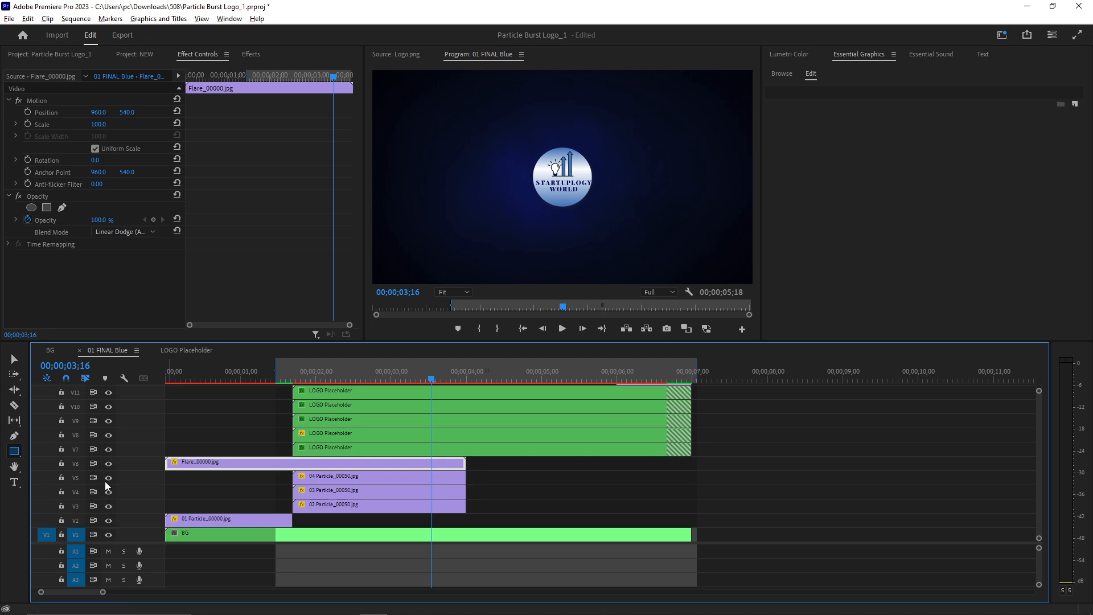
click(109, 535)
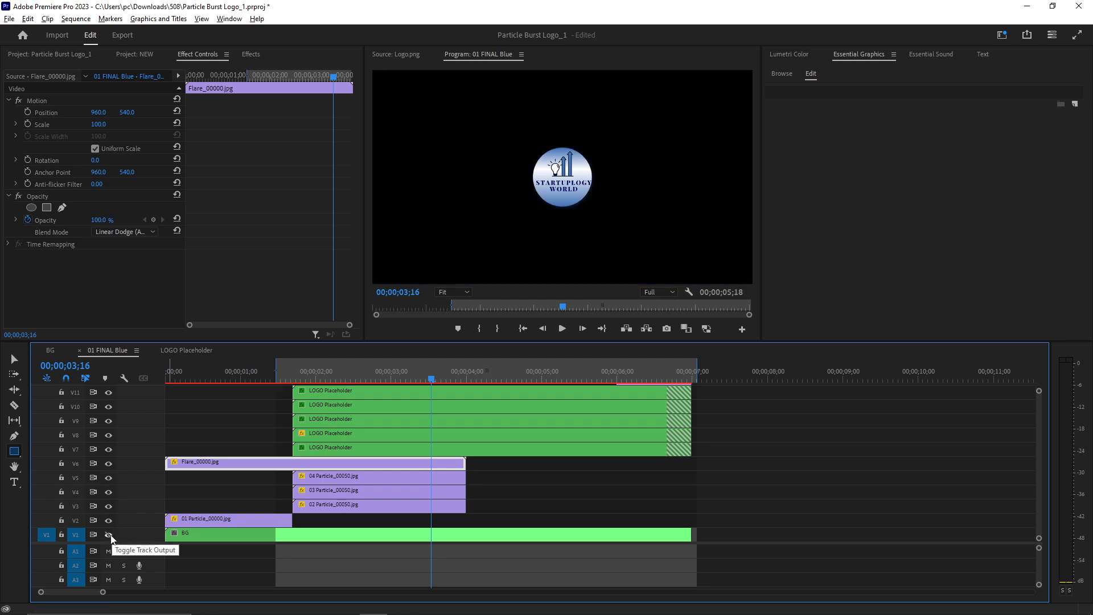
click(109, 535)
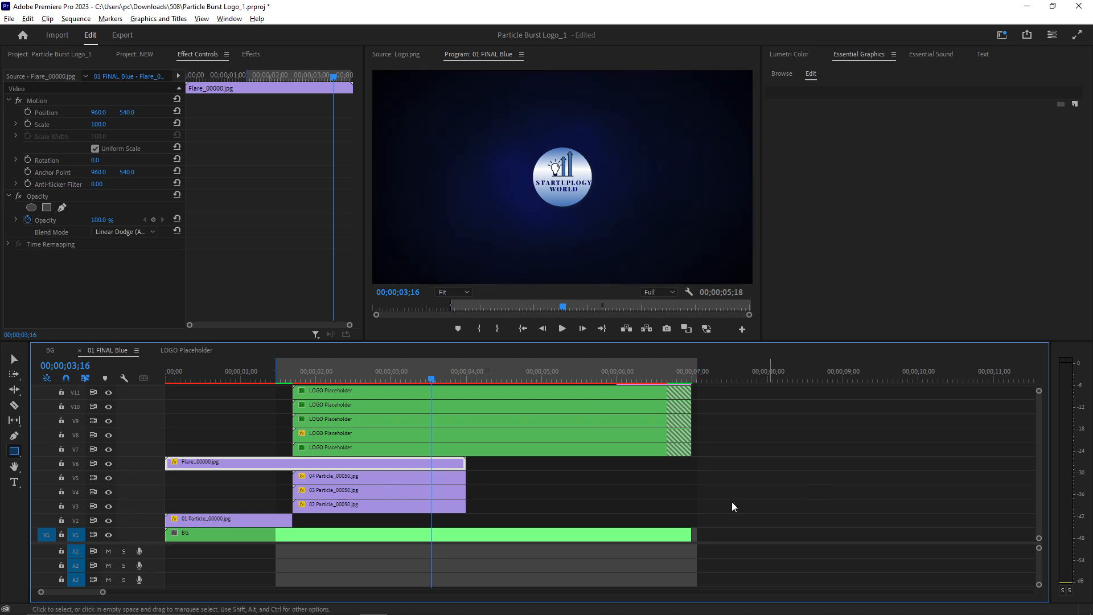
- Open the nested BG sequence from 01 FINAL Blue, check where BG_00000.jpg changes to the Black clip, and select Black
click(191, 536)
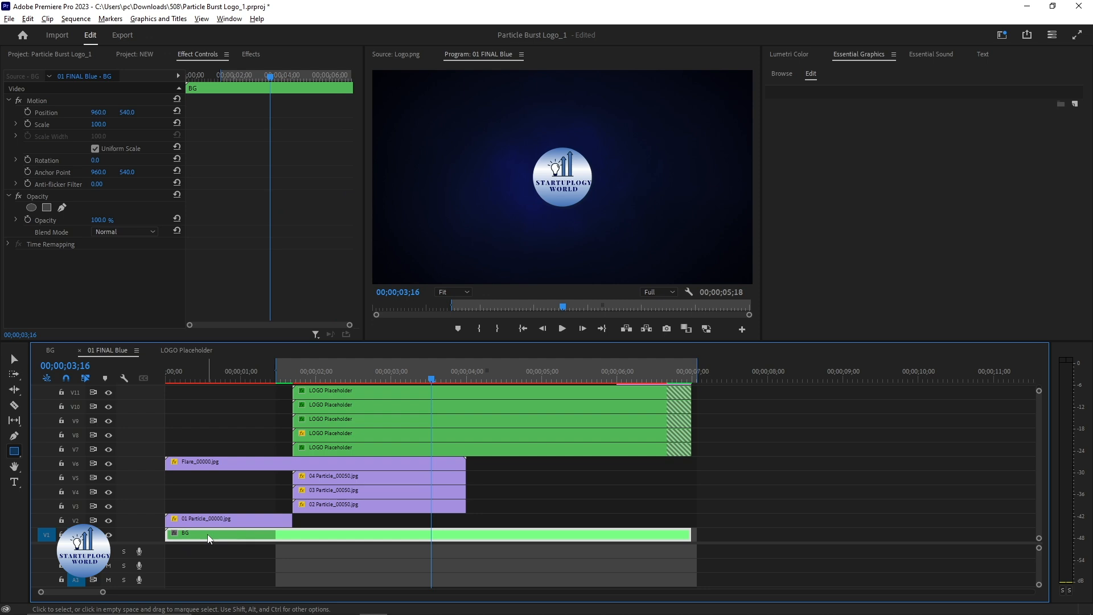
double_click(208, 536)
click(283, 461)
drag(409, 441, 335, 469)
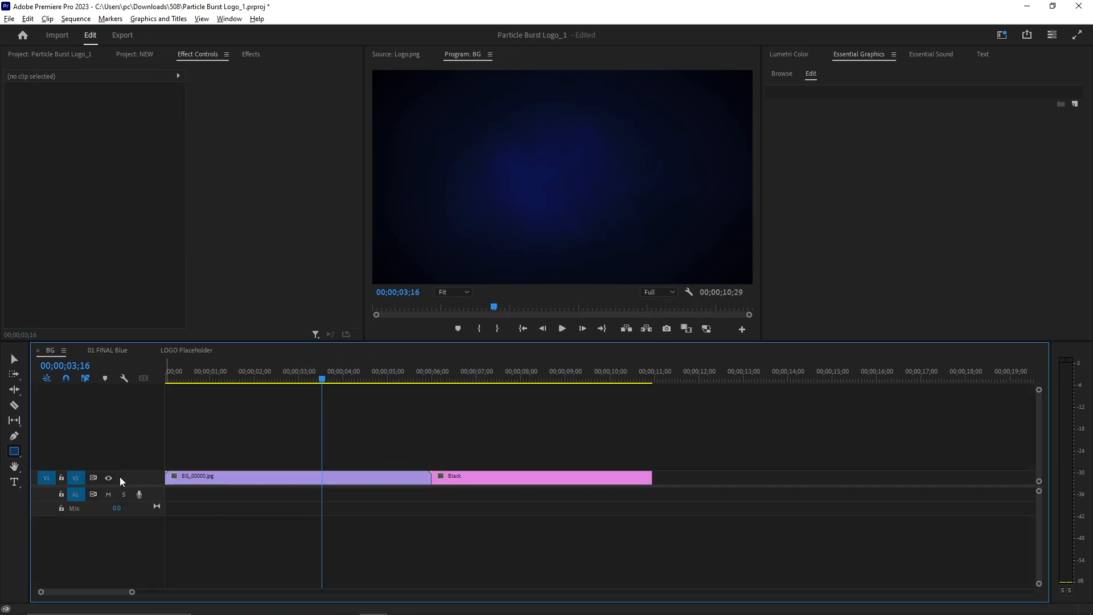
click(272, 477)
drag(391, 378, 445, 388)
click(472, 476)
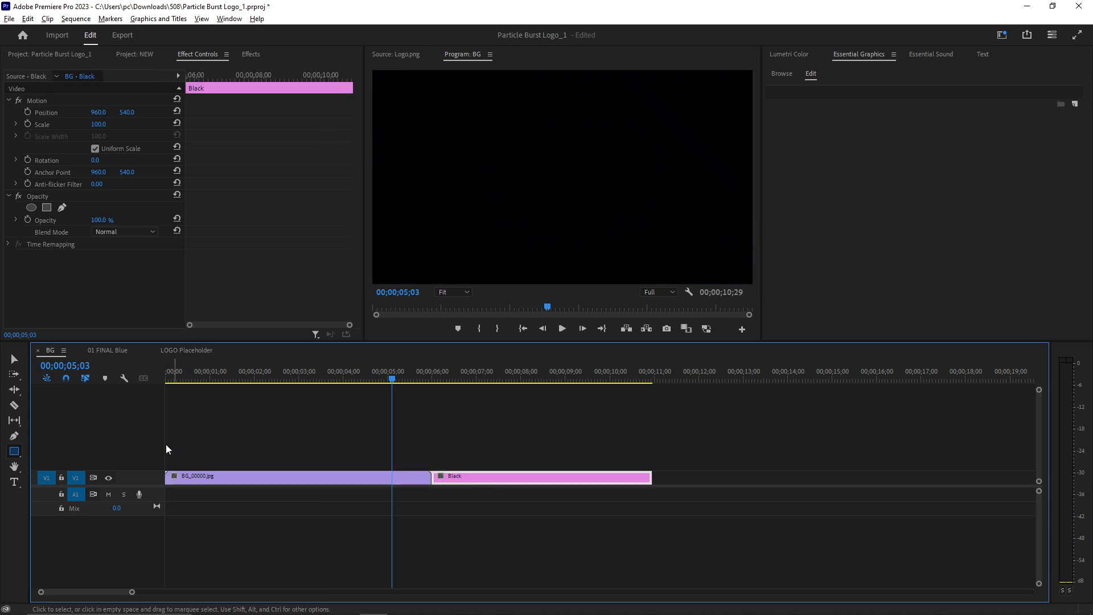
- Draw a rectangle in the BG sequence, scale it to 148 to fill the frame, and place its clip above the Black clip
drag(409, 137, 757, 285)
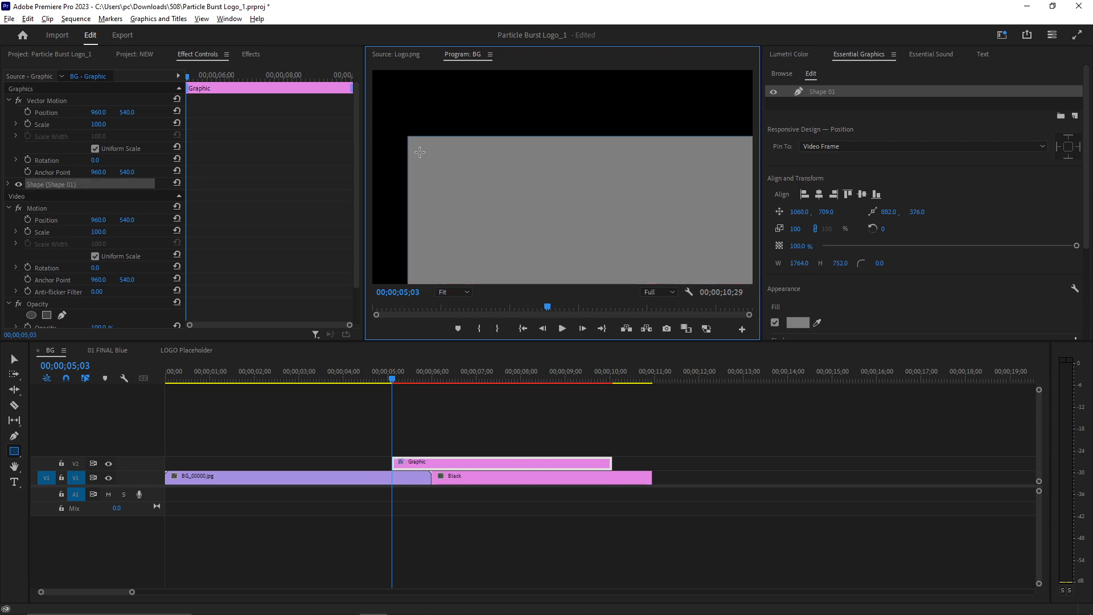
drag(98, 124, 0, 112)
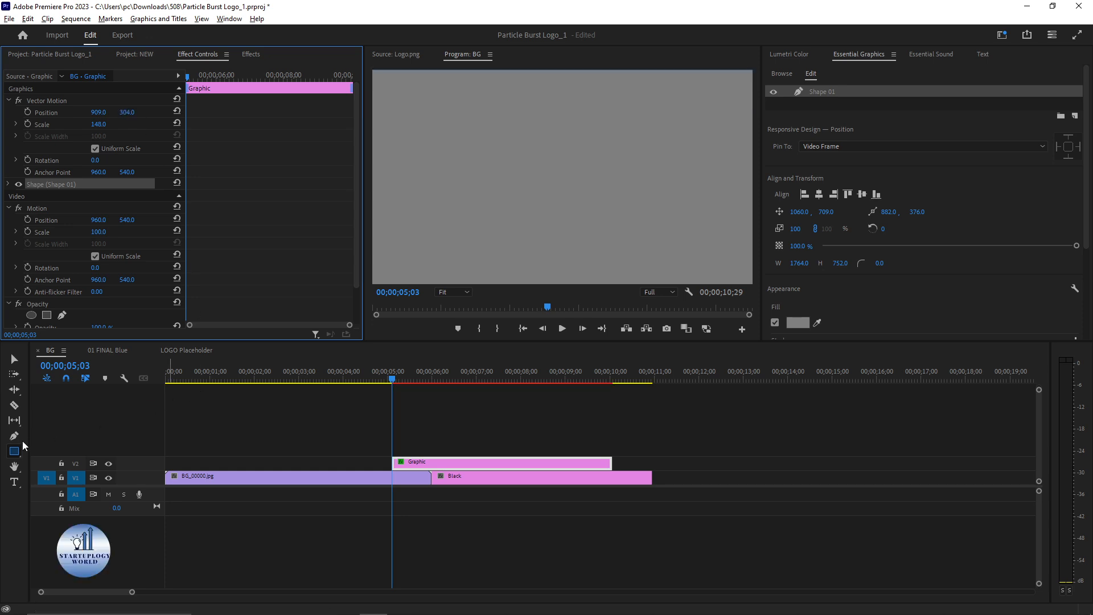
drag(464, 463, 505, 461)
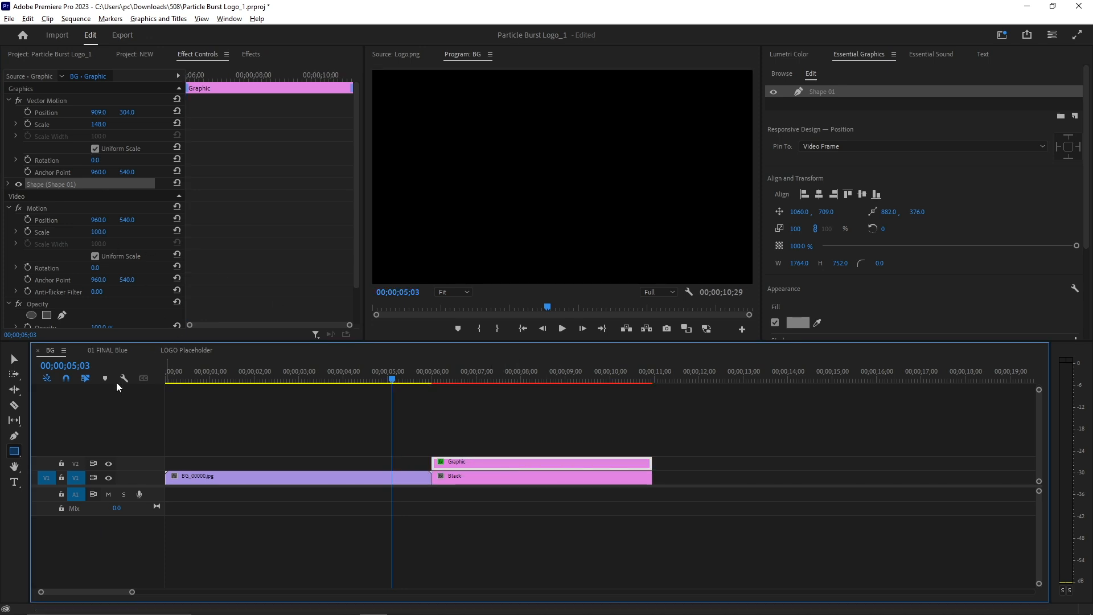
click(509, 377)
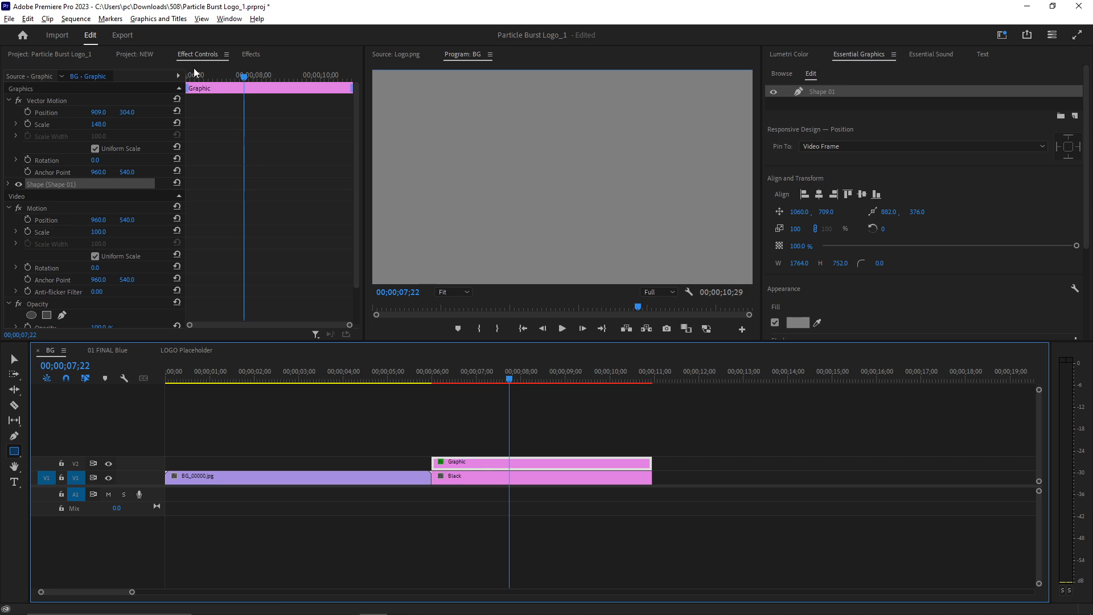
- Change the full-frame rectangle's fill color to dark navy 16142F and preview it behind the logo in 01 FINAL Blue
scroll(121, 219, down, 2)
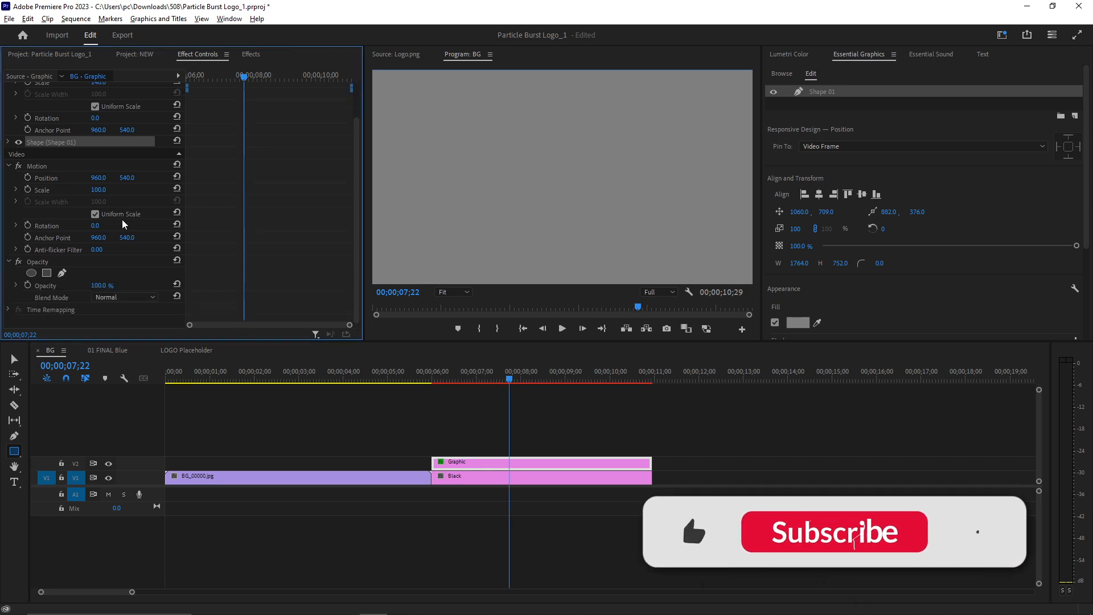
scroll(122, 220, up, 2)
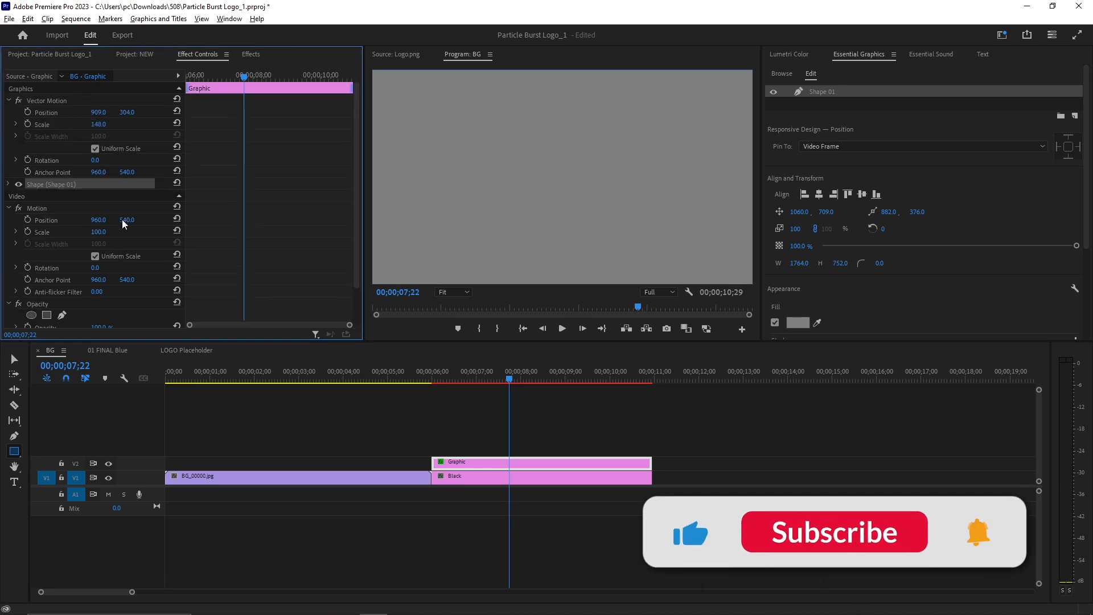
click(9, 184)
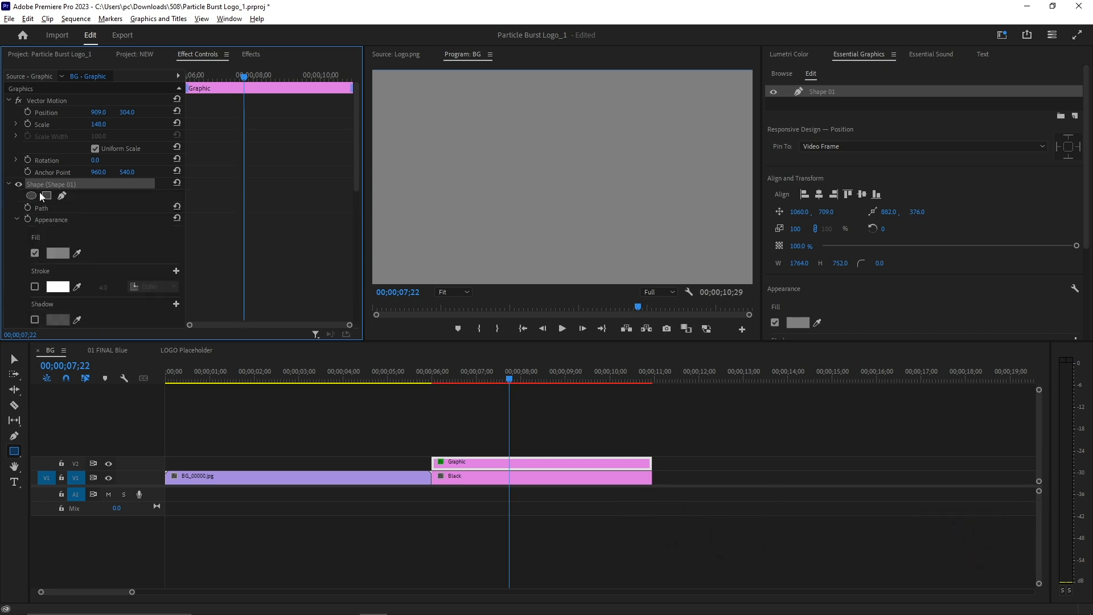
scroll(69, 199, down, 2)
click(63, 208)
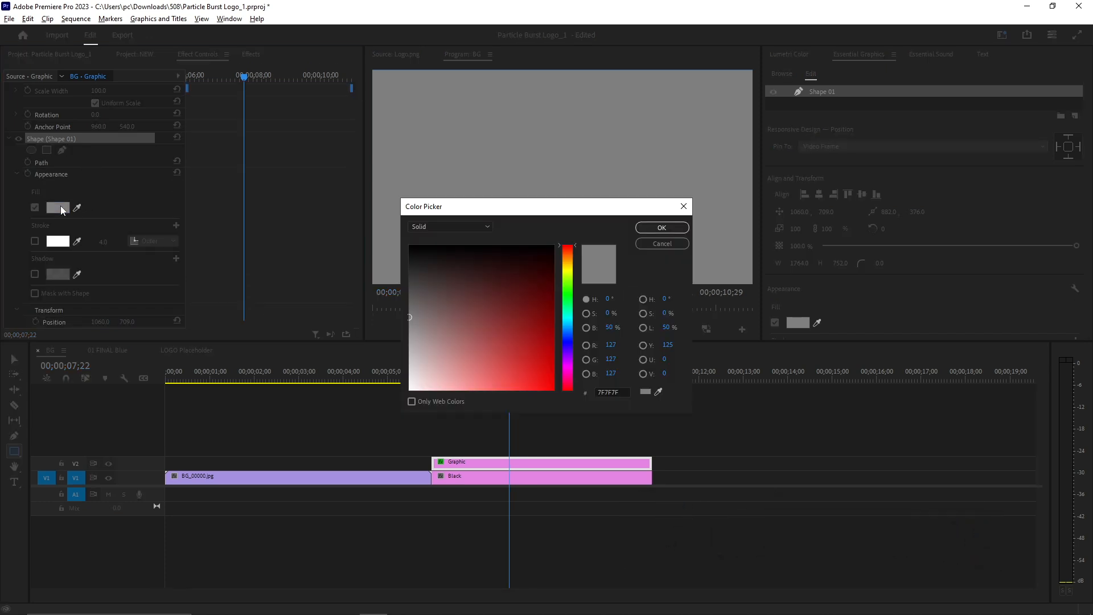
click(568, 343)
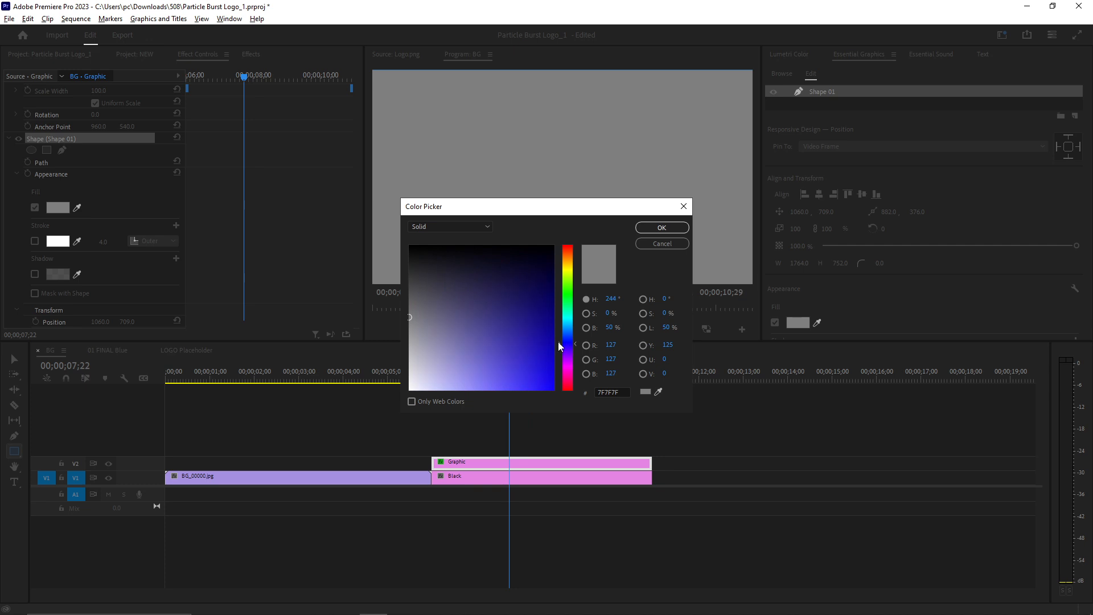
click(549, 371)
mouse_move(549, 372)
mouse_down()
mouse_move(545, 271)
mouse_move(497, 278)
mouse_move(496, 302)
mouse_move(493, 271)
mouse_up()
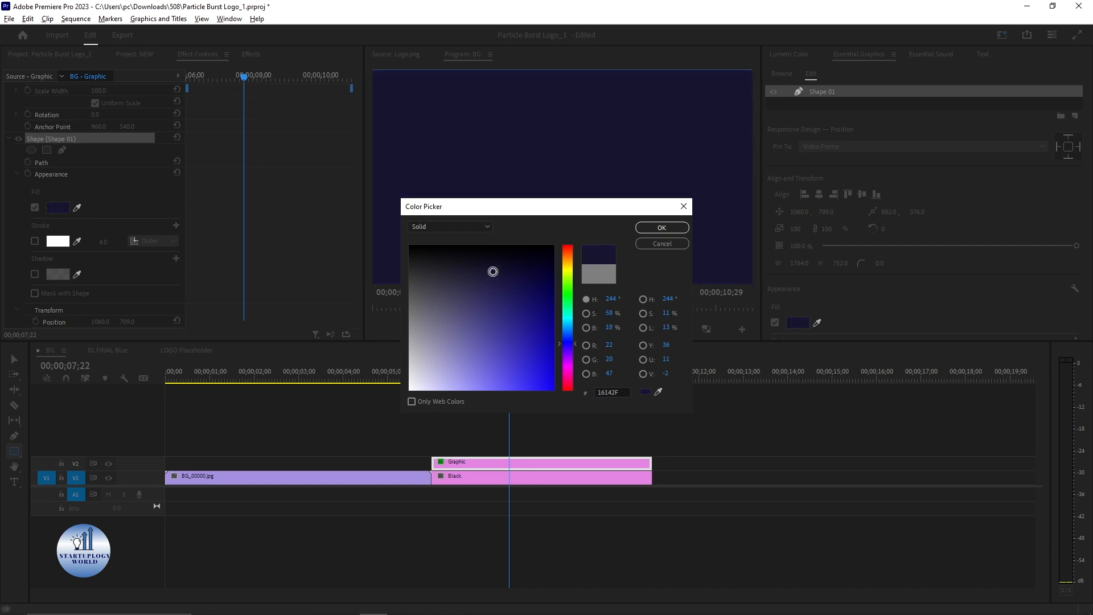
click(652, 245)
drag(467, 380, 501, 380)
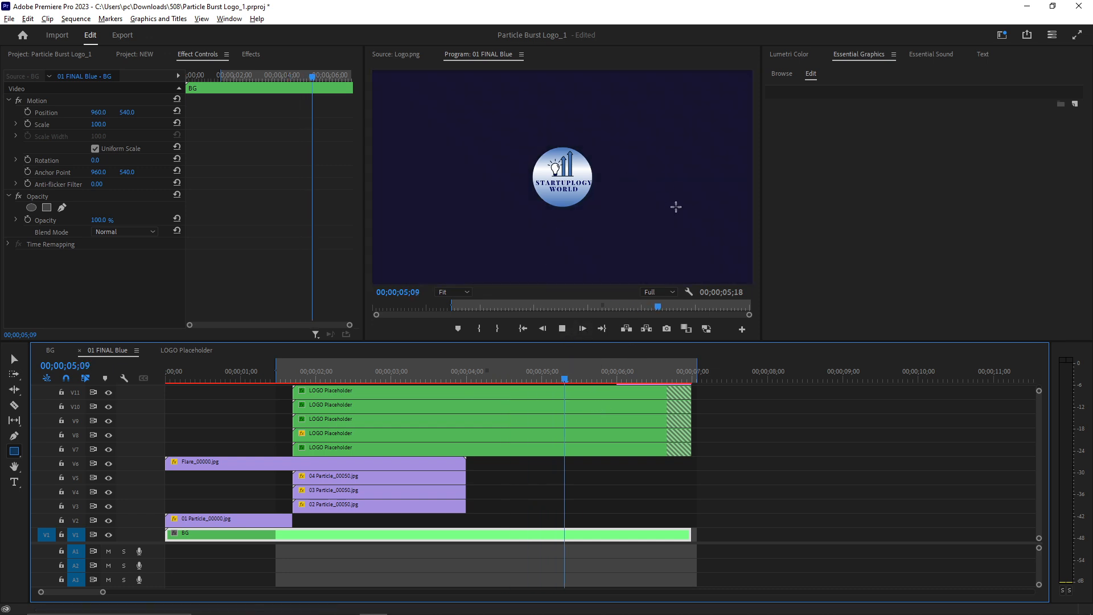
key(space)
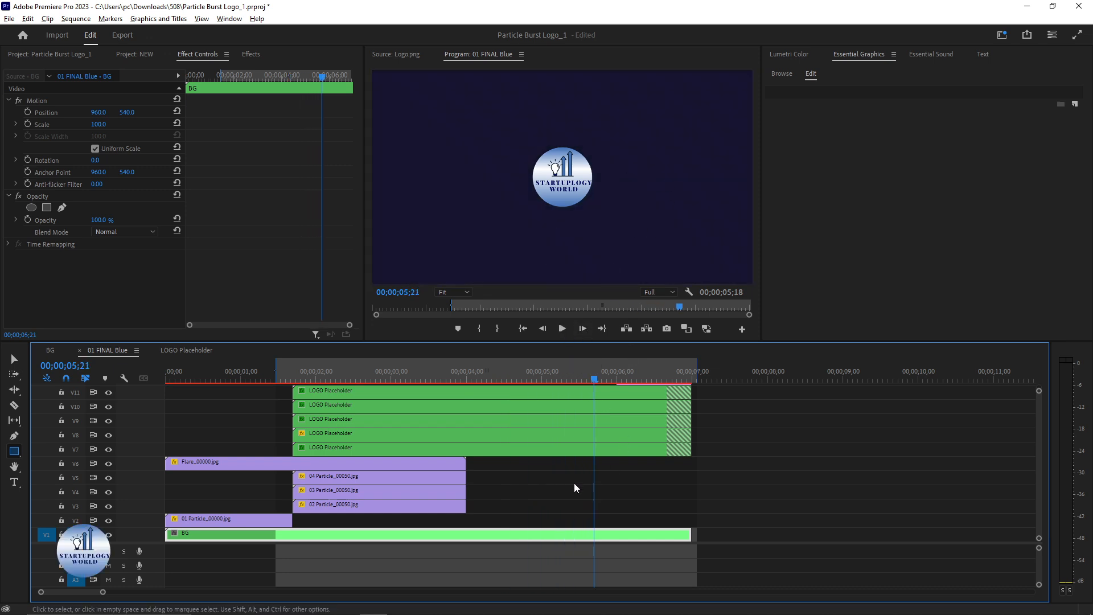
- In the BG sequence, replace Black with the navy graphic on V1 and add a one-second Cross Dissolve after BG_00000.jpg
double_click(403, 537)
right_click(371, 478)
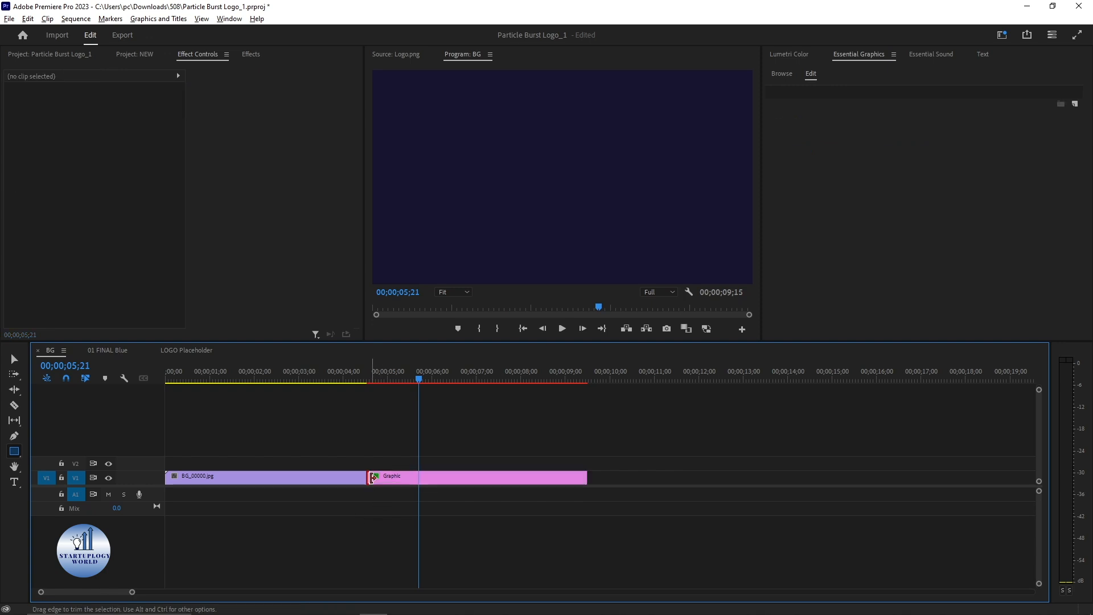
click(415, 551)
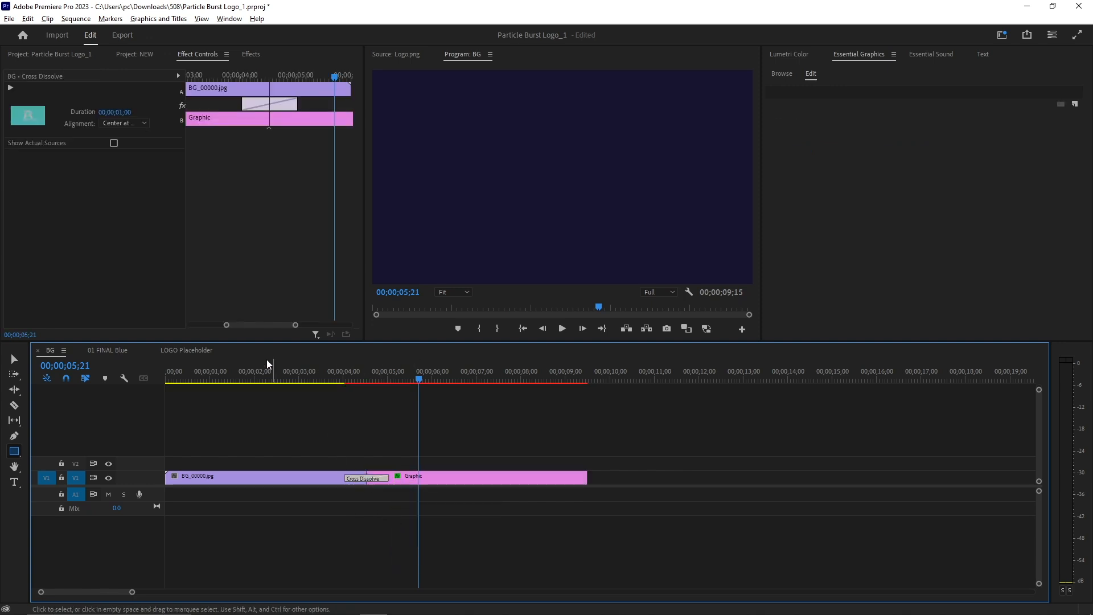
- Render and play 01 FINAL Blue to check the background transition behind the logo, and return the playhead to the start
click(118, 348)
drag(234, 367, 179, 389)
key(Return)
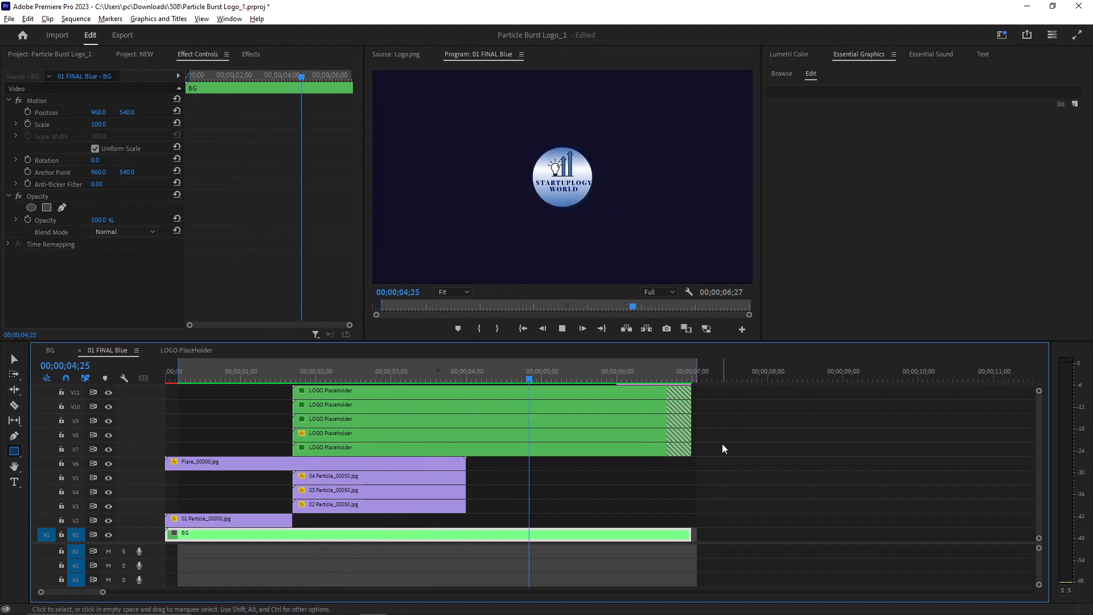
key(space)
click(428, 447)
click(433, 436)
drag(559, 378, 138, 374)
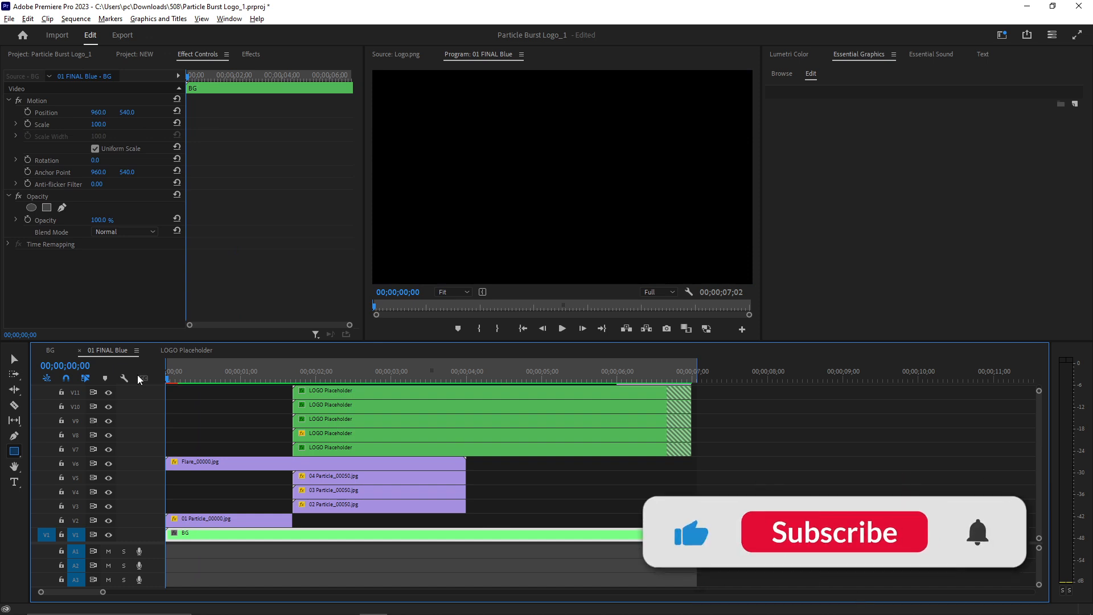
- Add the Logo Intro Sound audio file to track A1 at the start of 01 FINAL Blue and play the opening
click(60, 54)
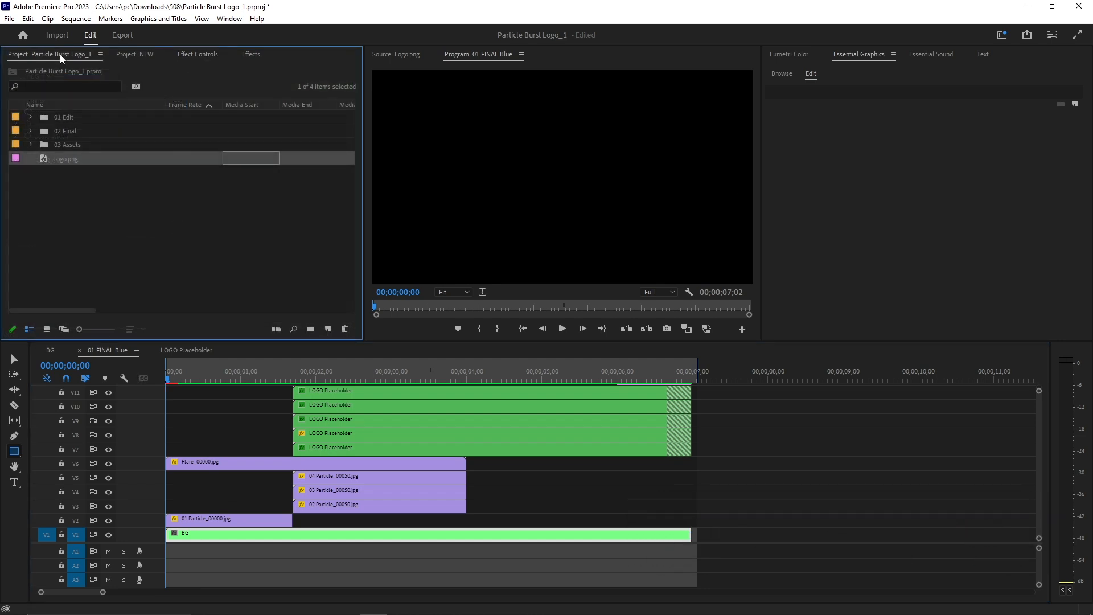
drag(87, 175, 161, 553)
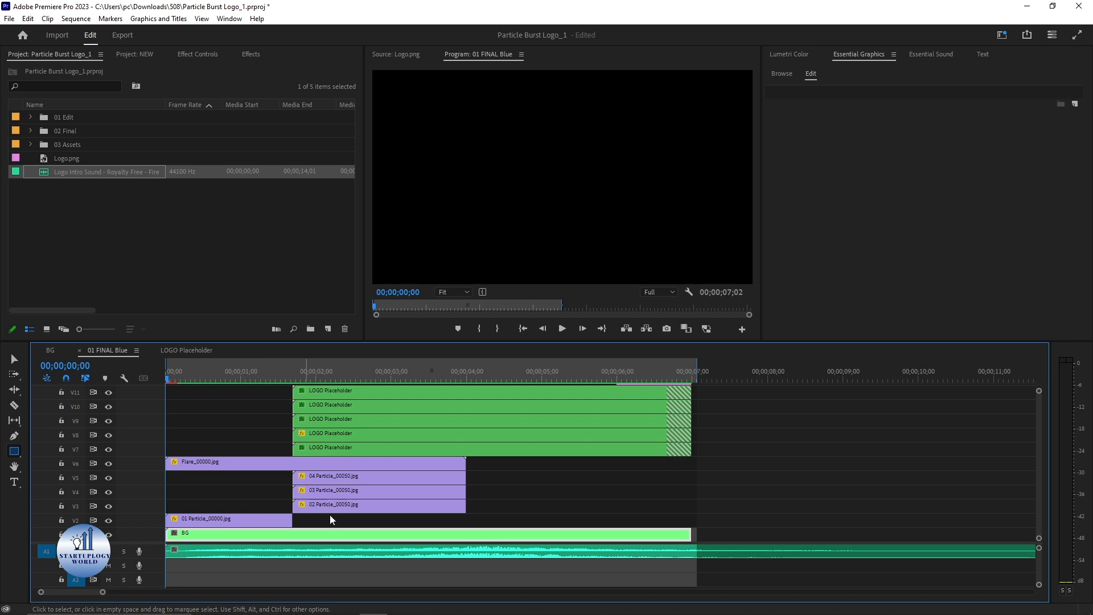
click(416, 552)
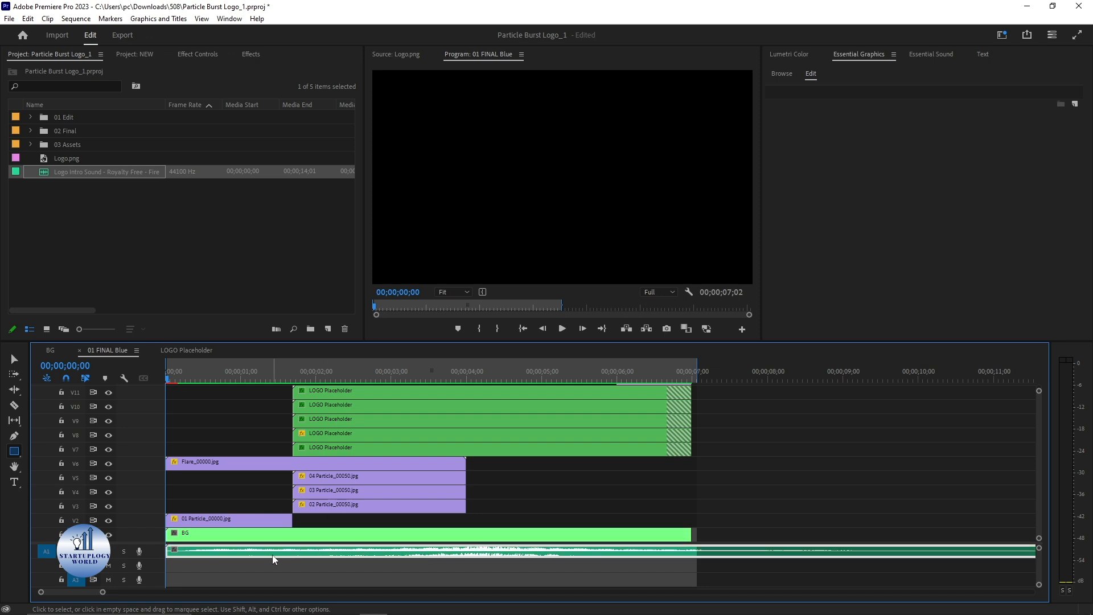
key(space)
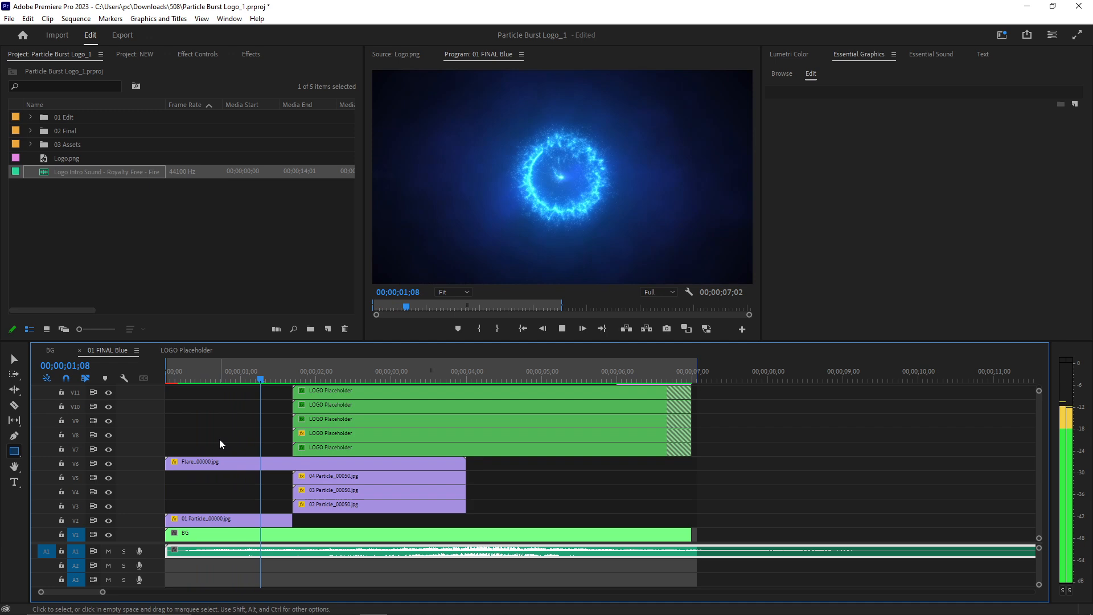
key(space)
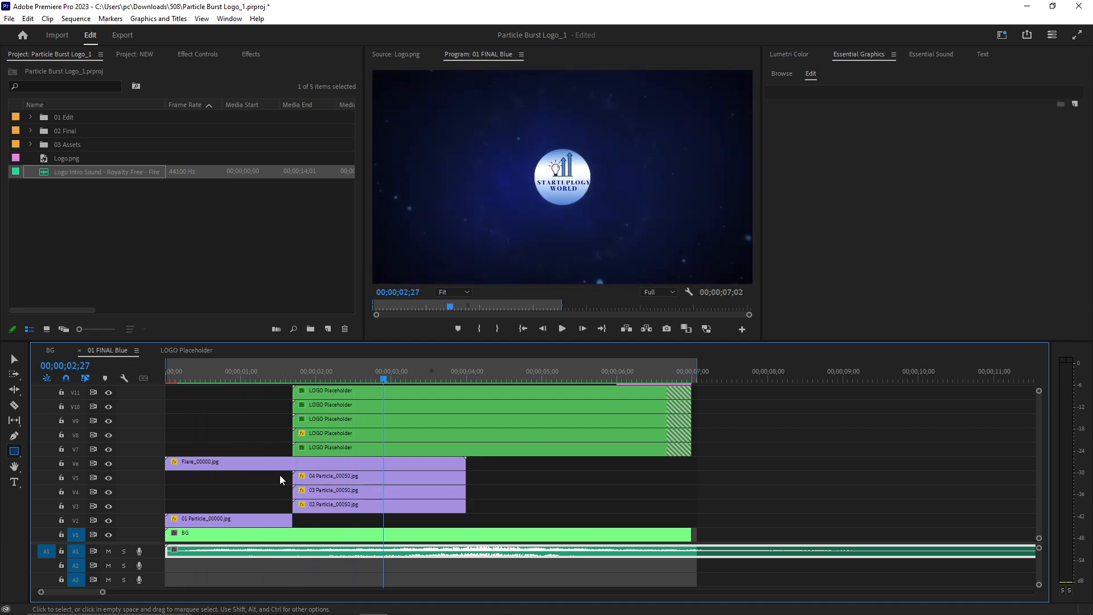
- Expand audio track A1 and enlarge the timeline's audio area to show the intro sound's full waveform
double_click(149, 554)
key(backslash)
scroll(649, 497, up, 2)
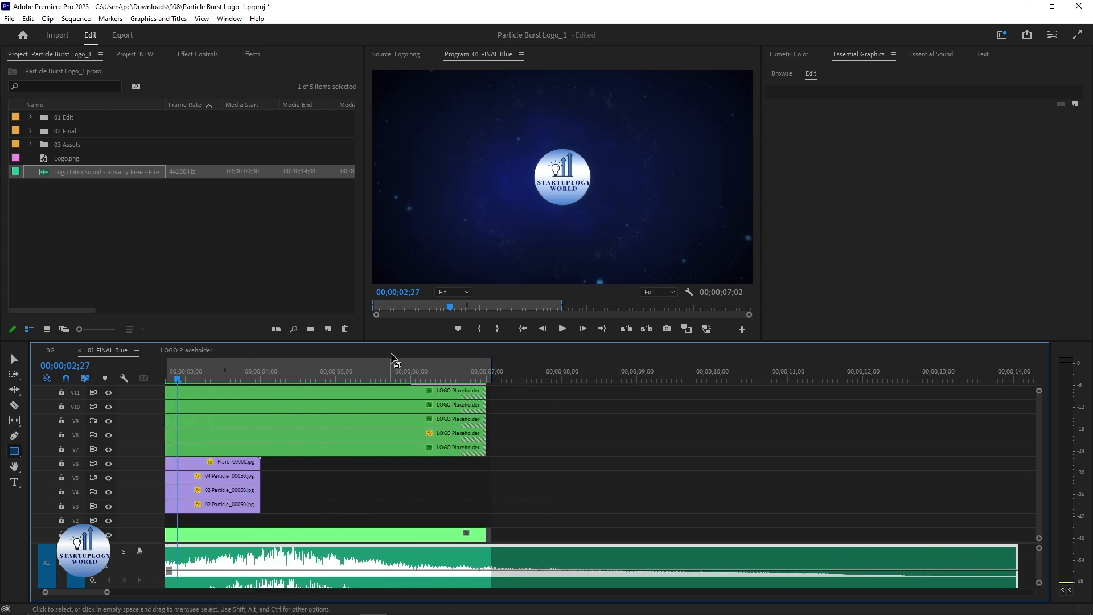
drag(396, 342, 407, 274)
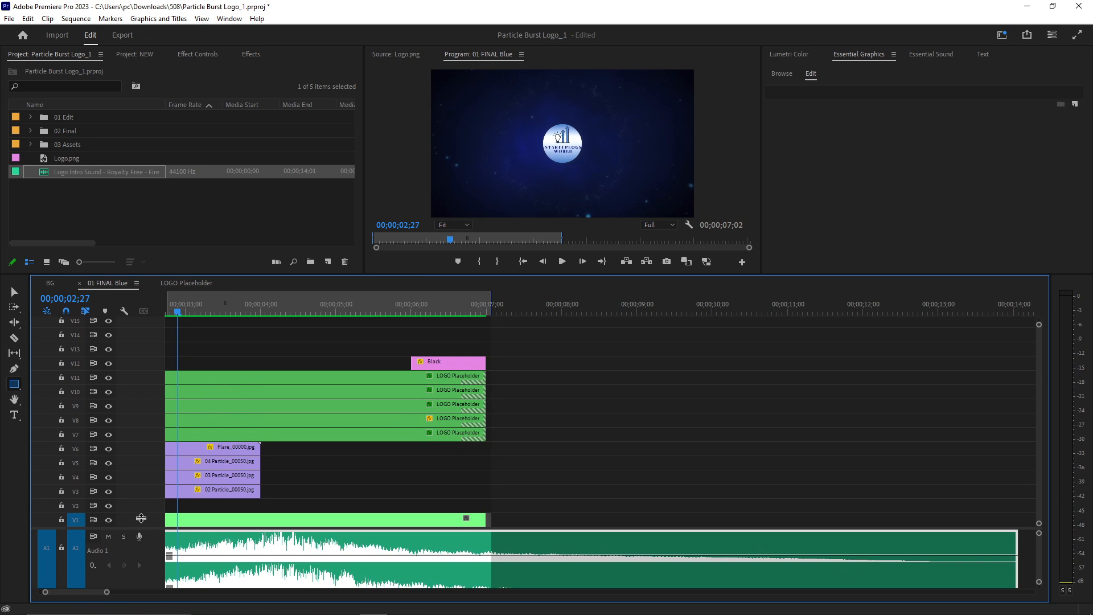
drag(140, 529, 140, 422)
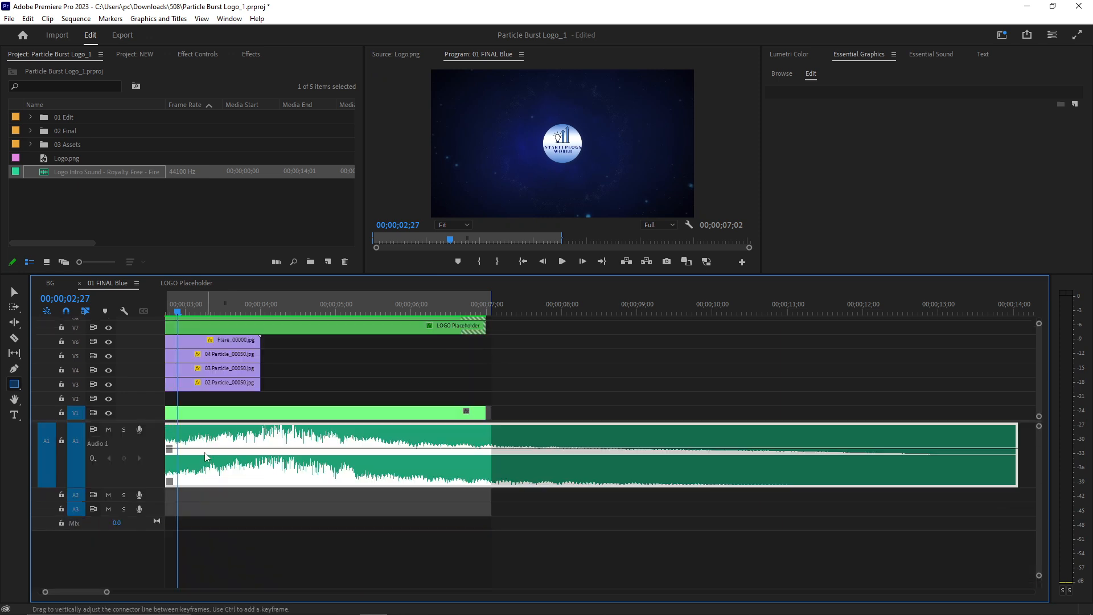
scroll(214, 463, up, 1)
scroll(214, 463, up, 2)
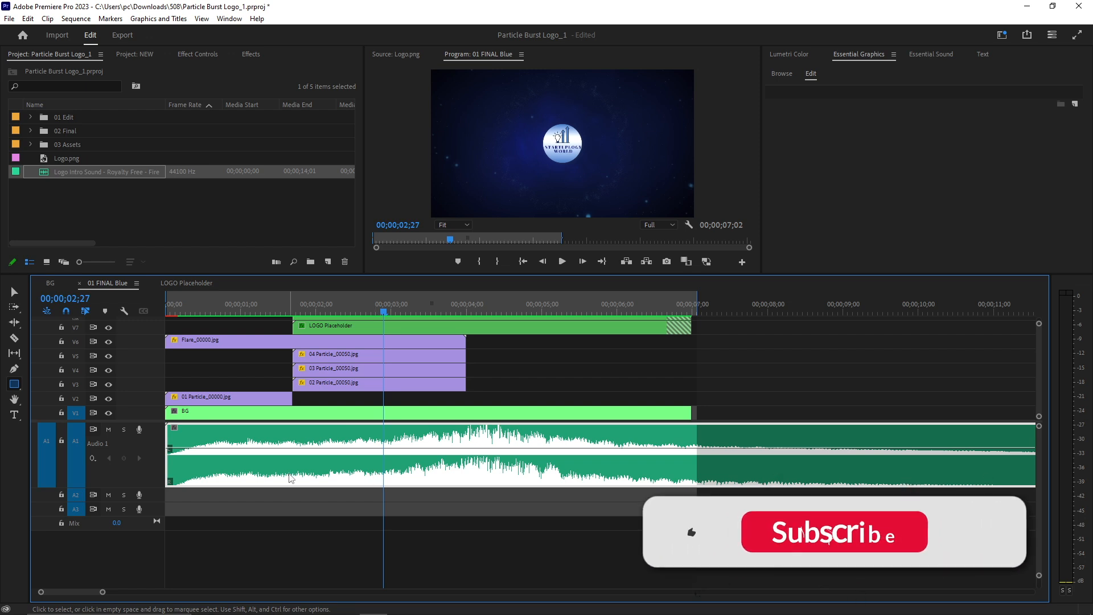
- Cut the intro sound at 00;00;00;24, delete its opening piece, and move the remaining audio to the sequence start
click(227, 309)
key(ctrl+k)
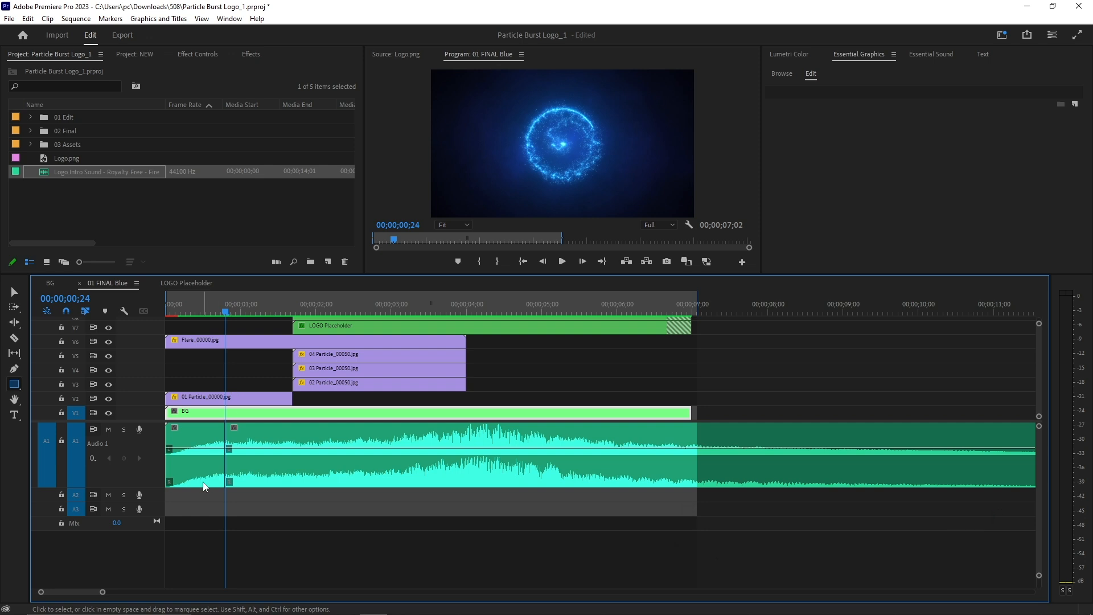
click(204, 484)
key(Delete)
drag(356, 480, 280, 472)
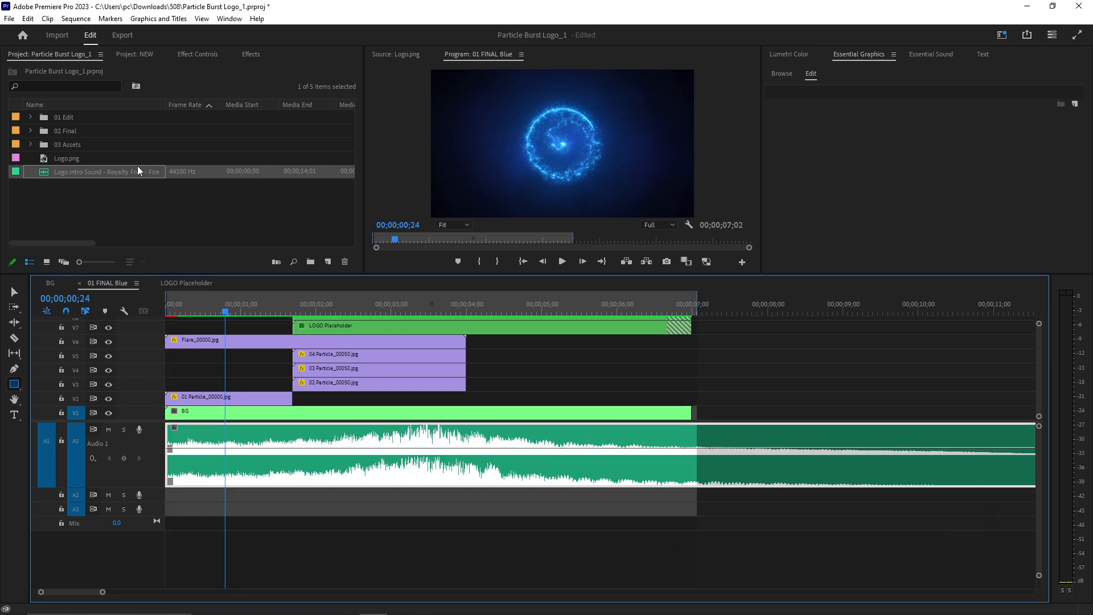
- Try a fade-in on the intro sound using two Pen tool volume keyframes, play it, and undo lowering the first keyframe
click(15, 369)
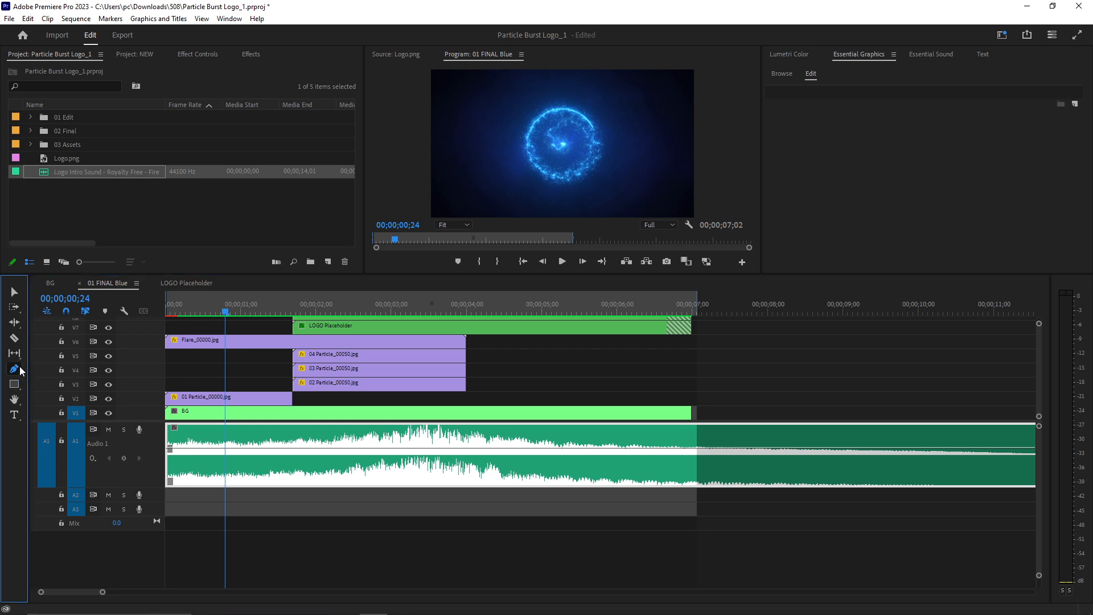
click(209, 448)
click(170, 448)
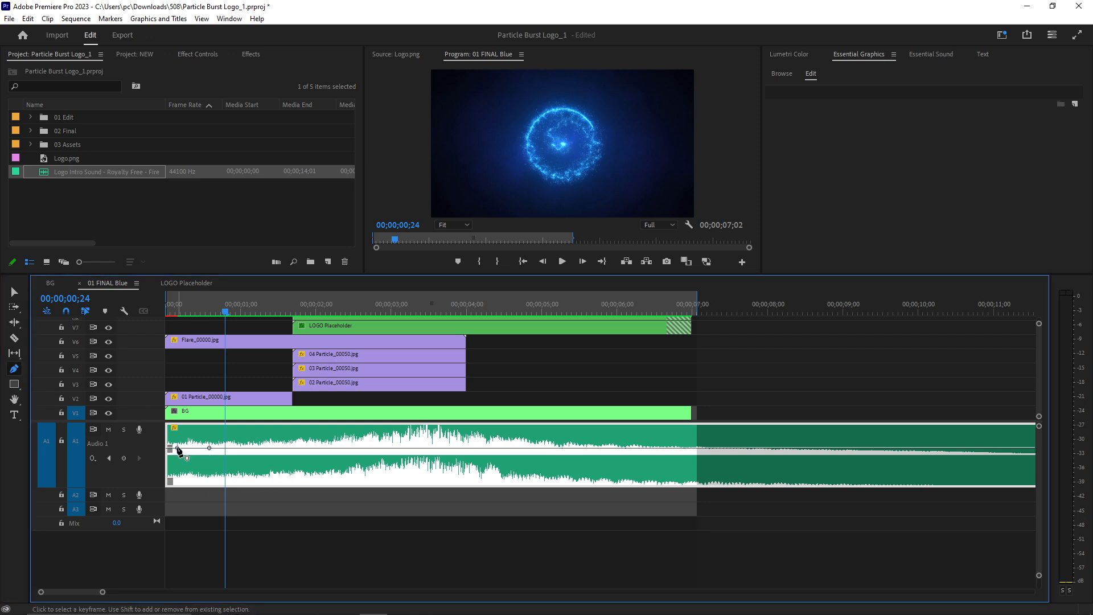
double_click(170, 449)
drag(170, 448, 166, 466)
drag(188, 308, 153, 307)
key(space)
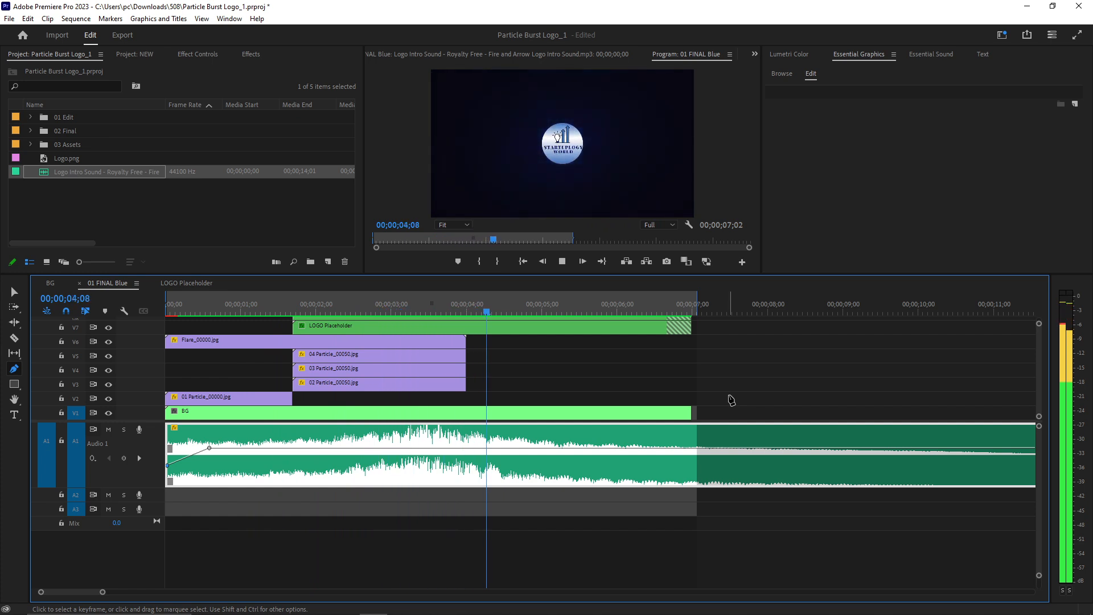
key(space)
key(ctrl+z)
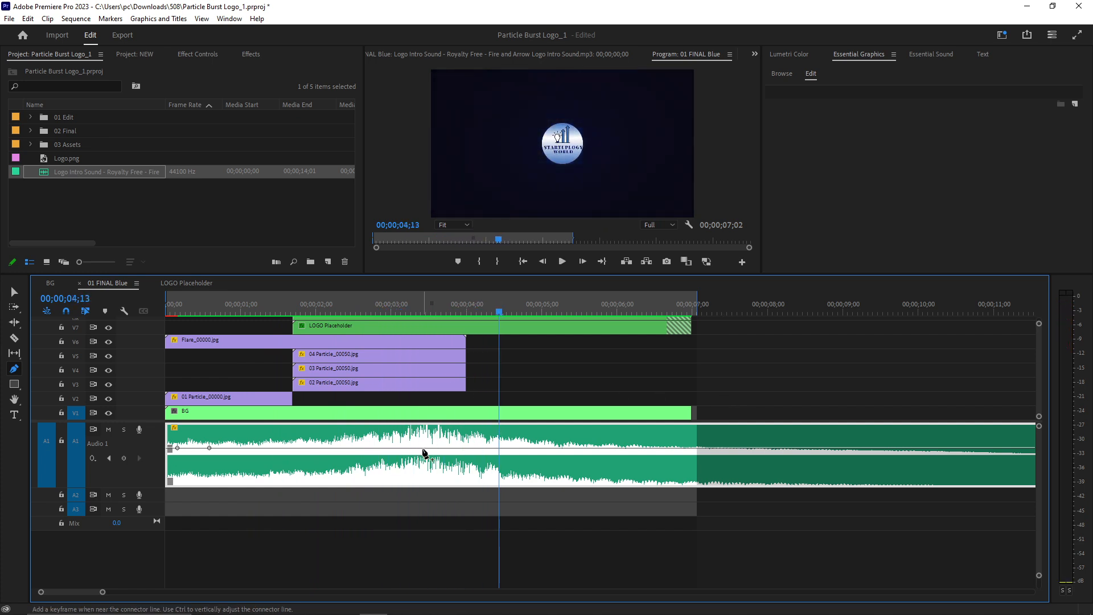
- Cut the intro sound at 00;00;00;28, delete its opening piece, and move the remaining audio to the sequence start
click(236, 311)
key(ctrl+k)
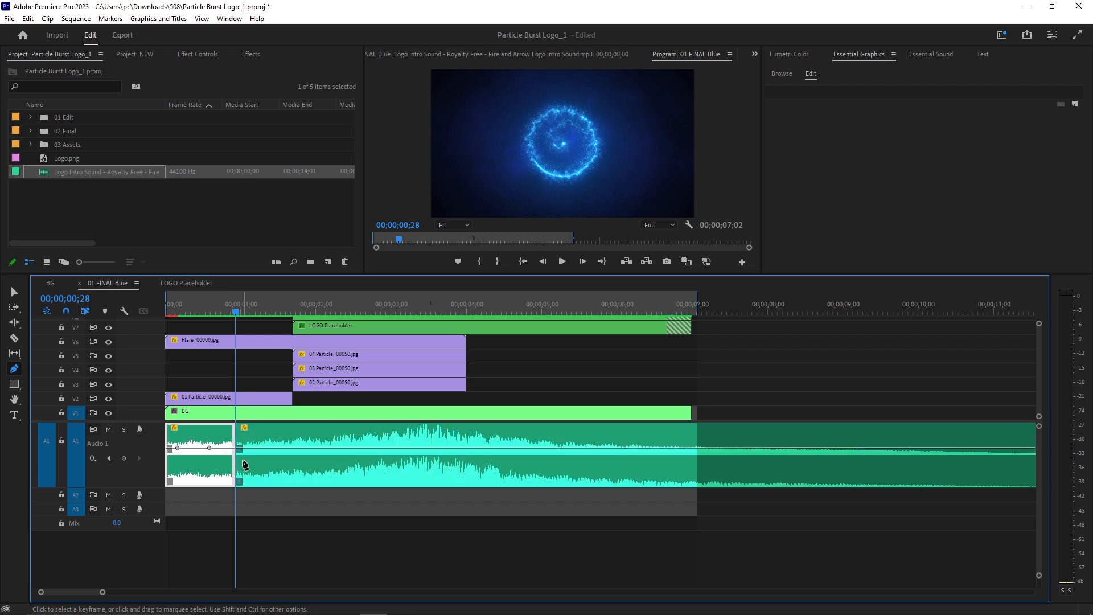
key(shift+Delete)
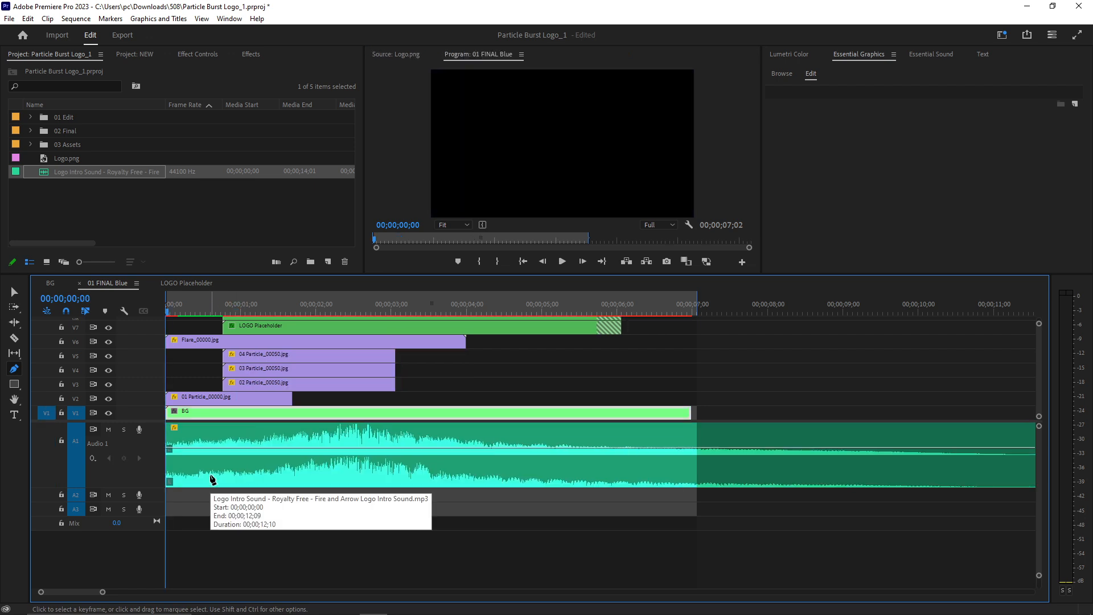
key(ctrl+z)
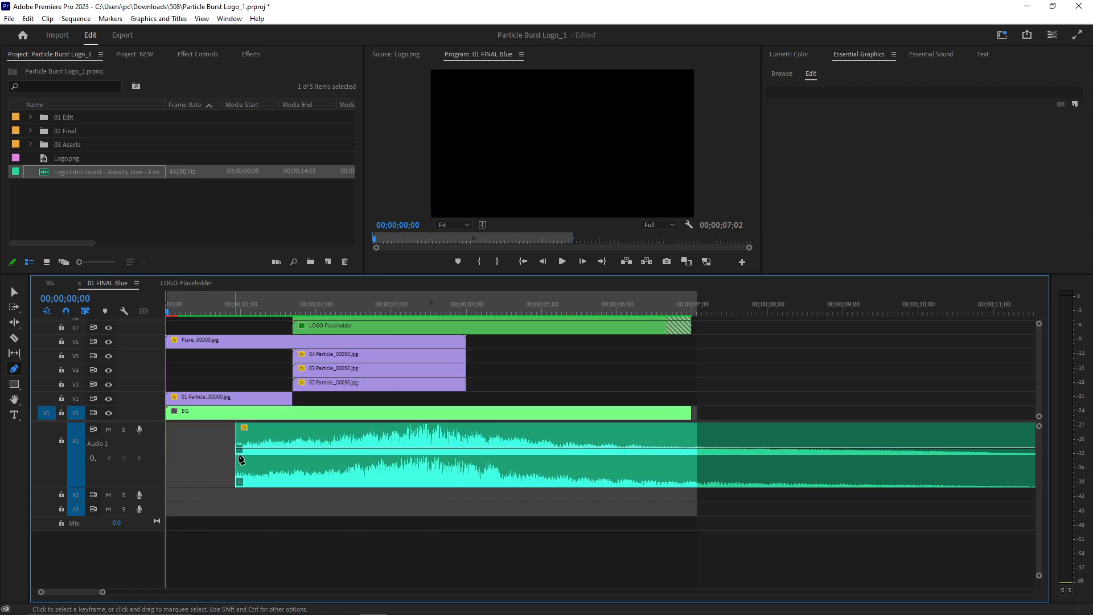
key(v)
drag(312, 469, 205, 468)
click(299, 307)
drag(298, 306, 251, 323)
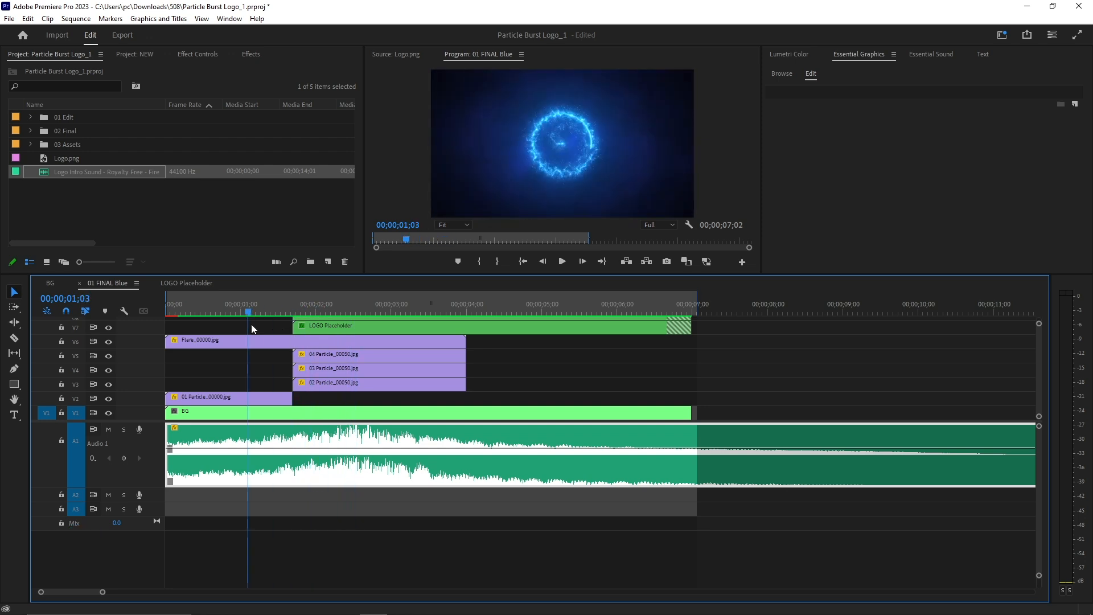
- Fade in the intro sound with two Pen tool volume keyframes near its start, lowering the first fully, and play the result
click(15, 368)
click(198, 448)
drag(169, 448, 169, 481)
drag(199, 448, 208, 449)
drag(174, 482, 165, 483)
click(191, 314)
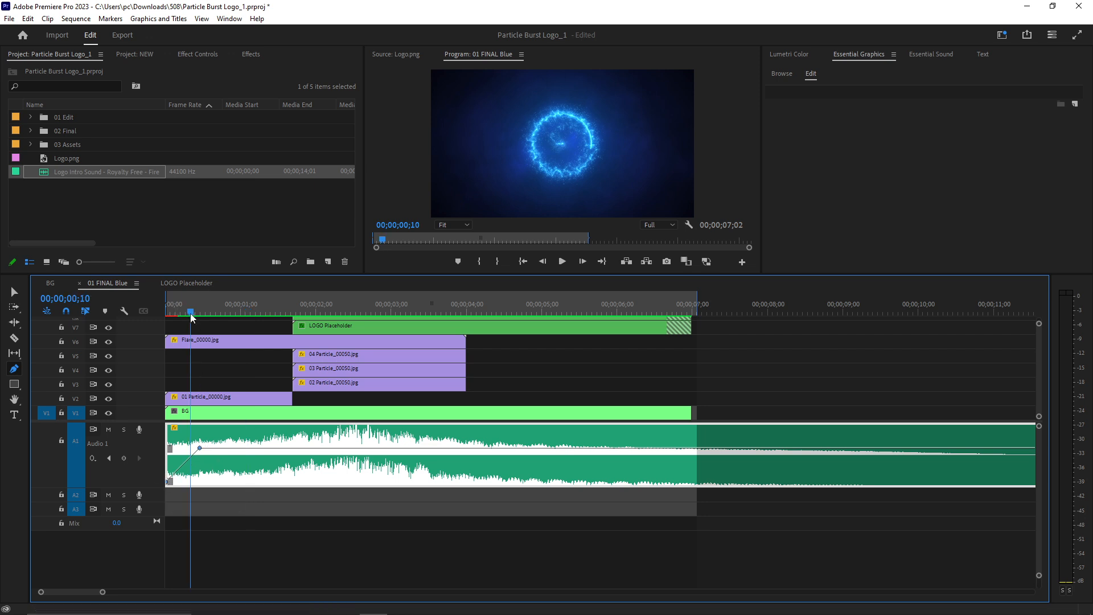
key(space)
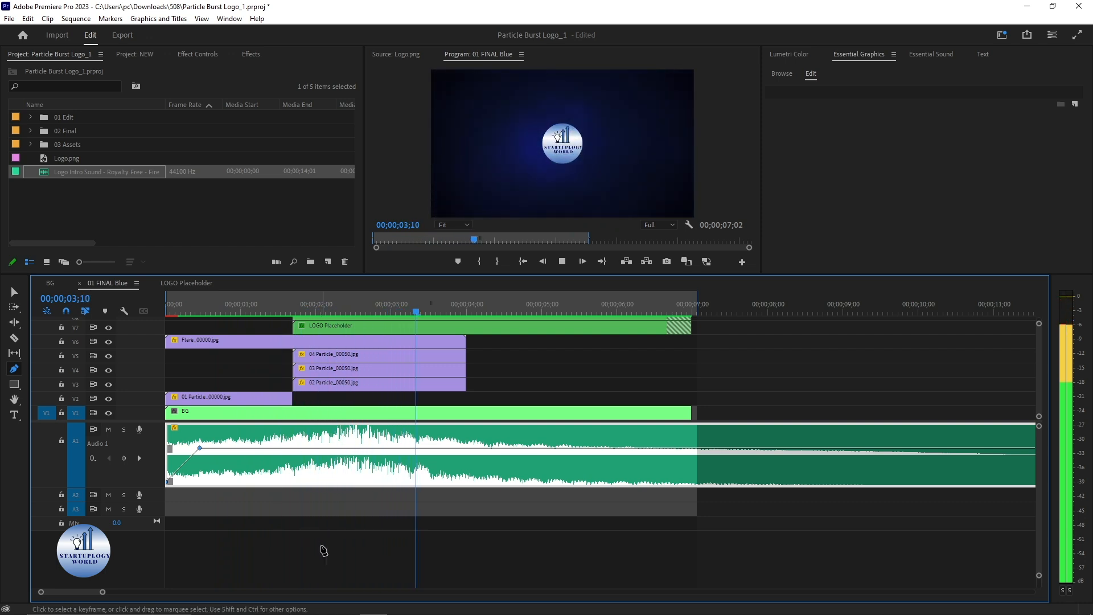
- Cut the intro sound at 00;00;06;25 and delete the excess audio after the cut
key(minus)
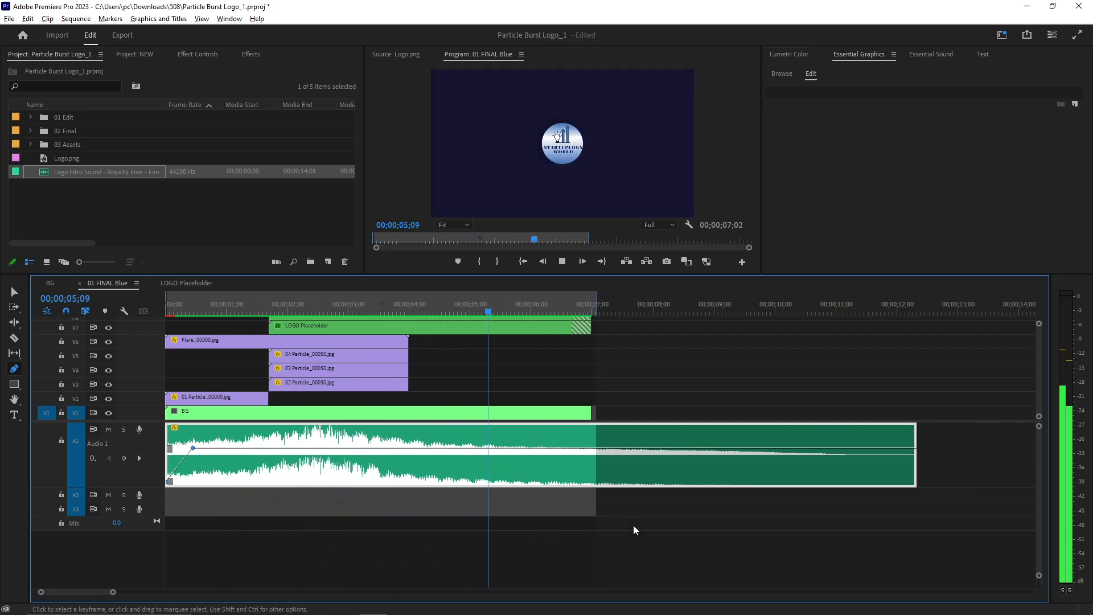
drag(642, 378, 680, 487)
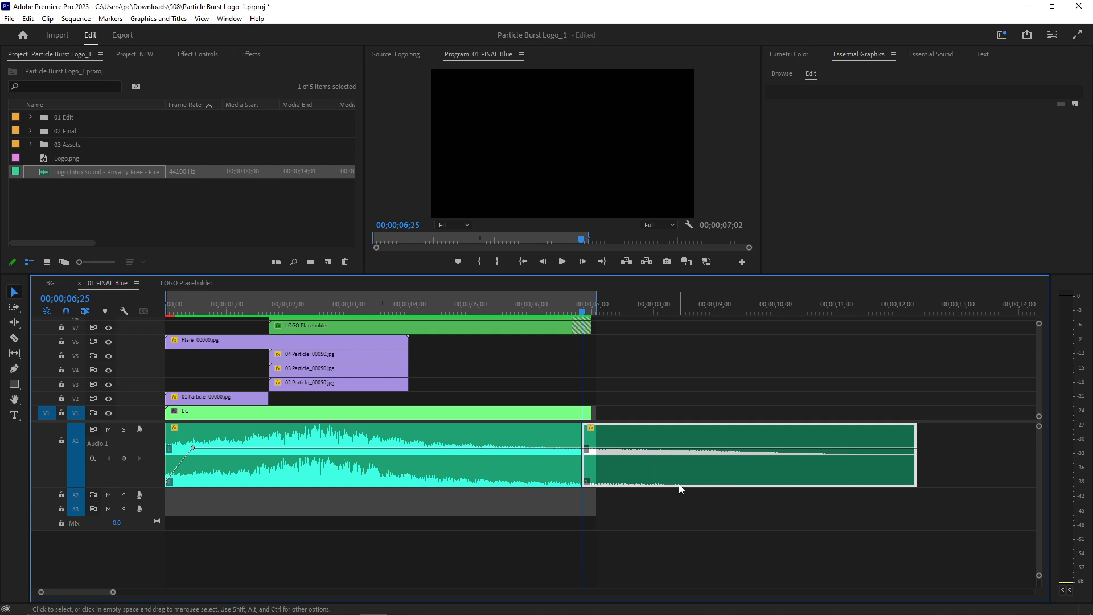
key(Delete)
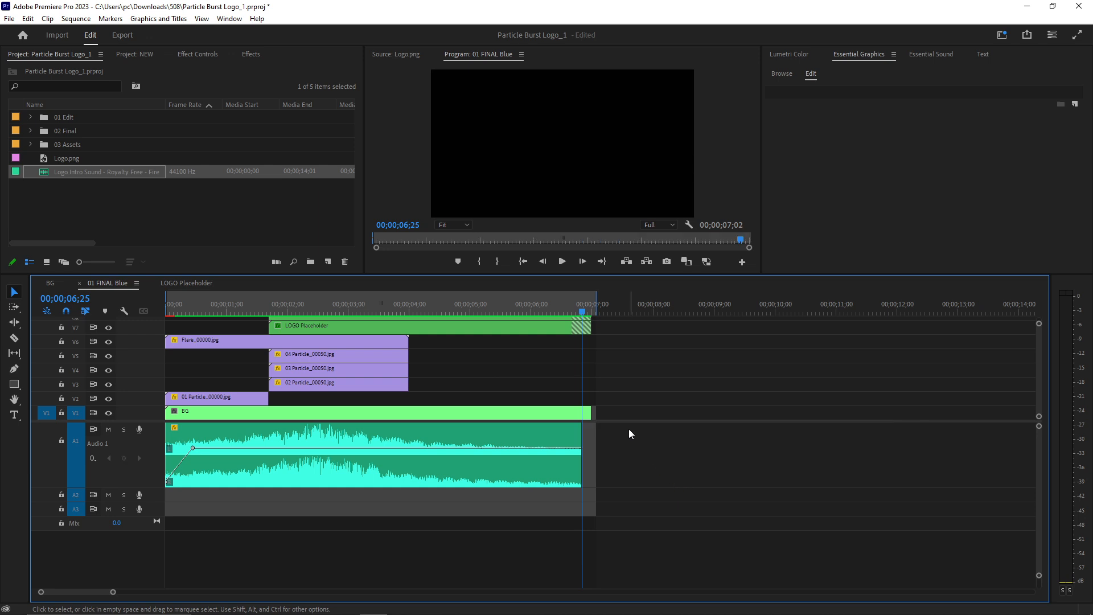
- Show the whole 01 FINAL Blue sequence in the timeline and scrub through the finished logo reveal
key(minus)
key(minus)
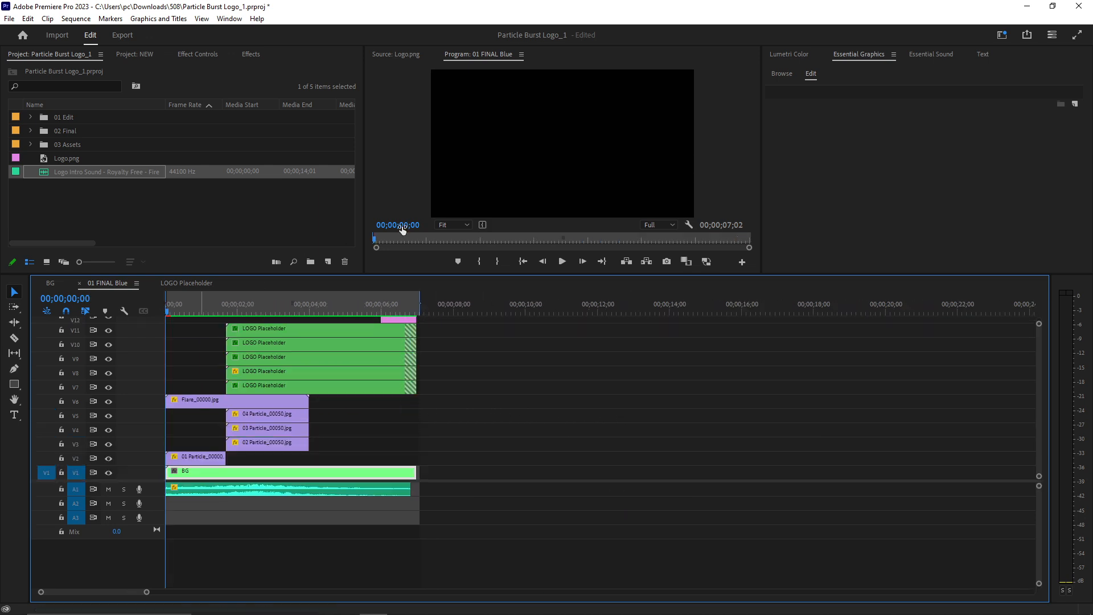
drag(394, 238, 758, 243)
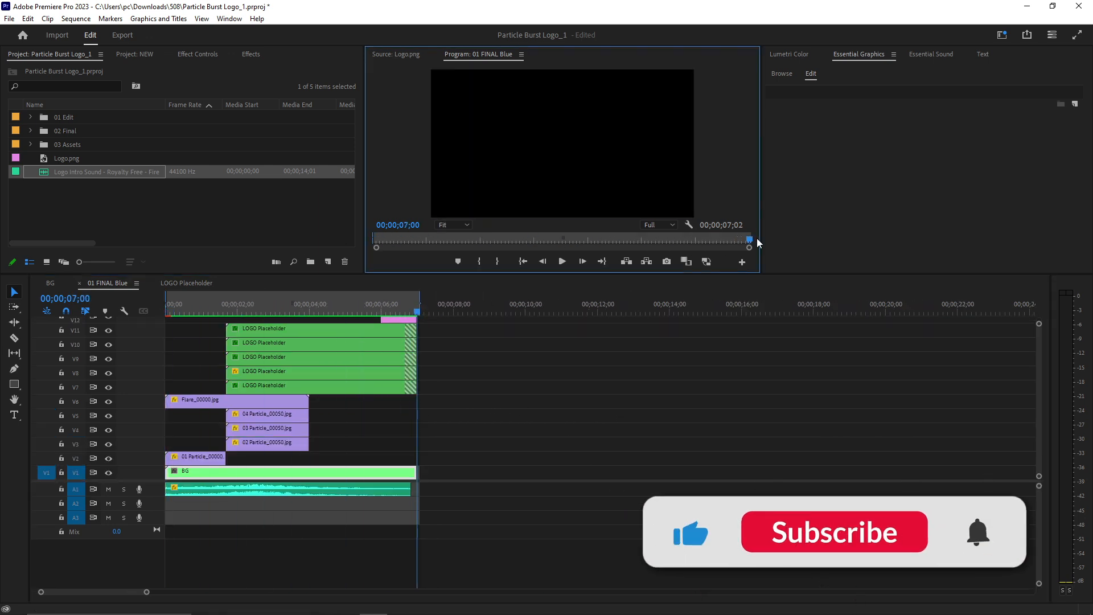
click(391, 240)
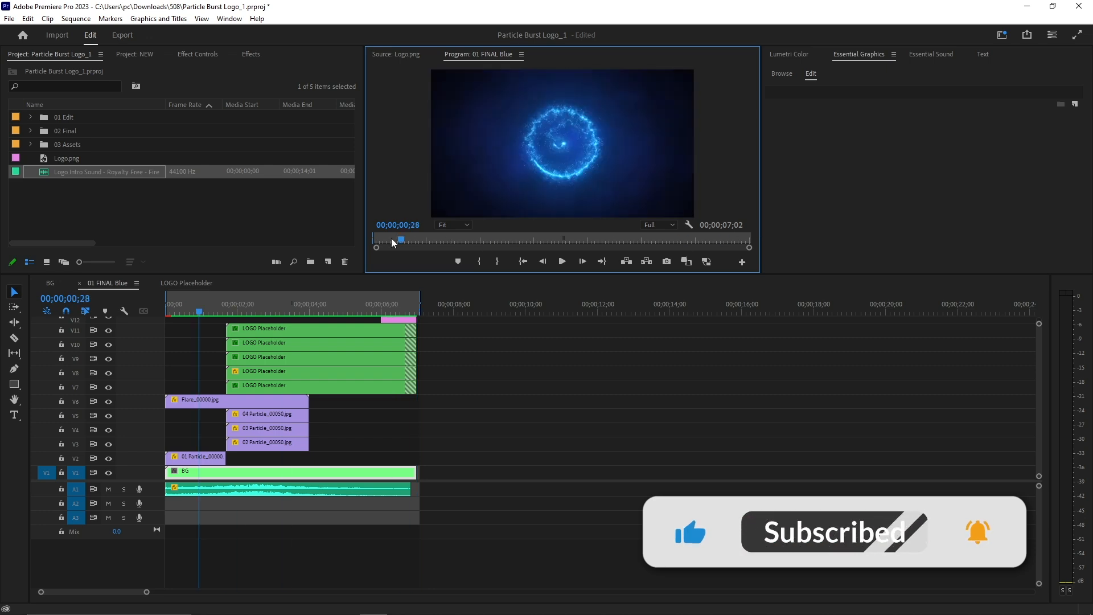